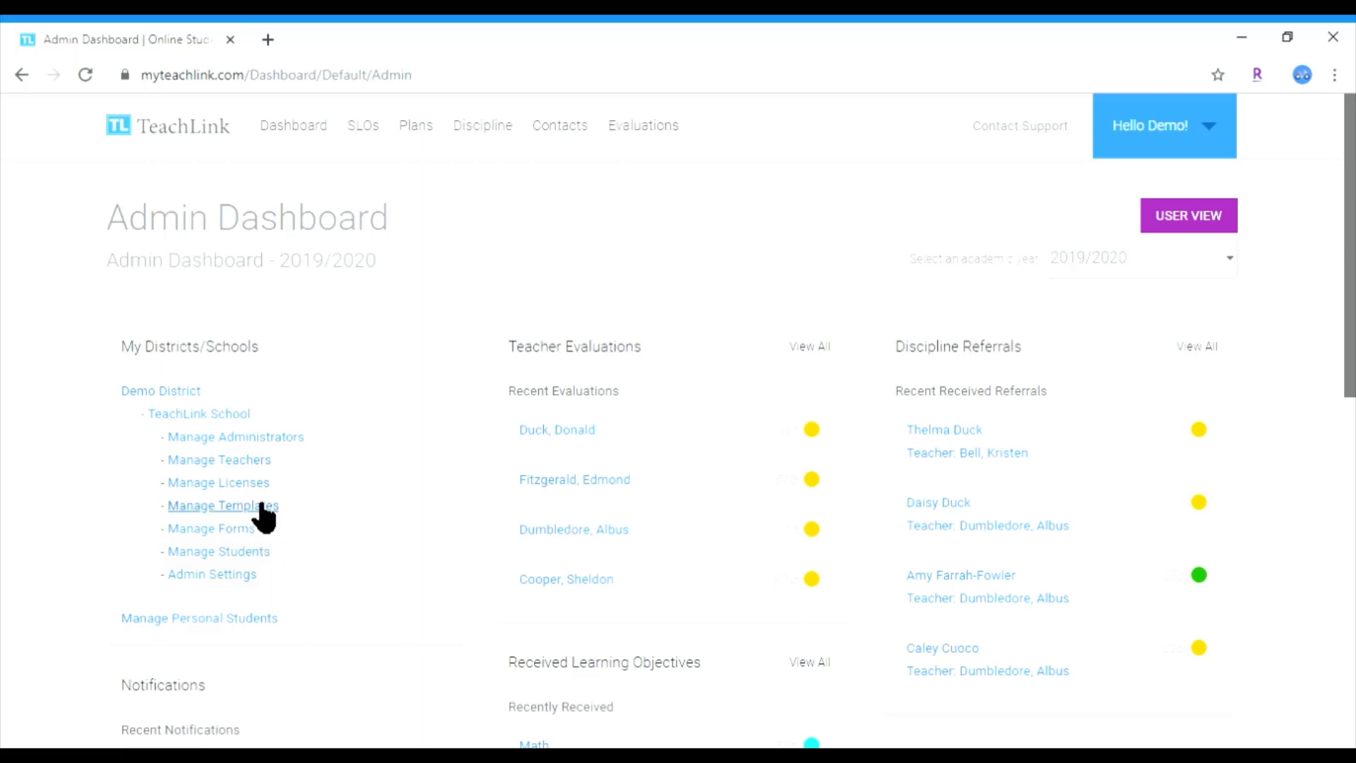
- Create a new evaluation template named "1st Year Teachers" for TeachLink School
{"action": "left_click", "coordinate": [260, 507]}
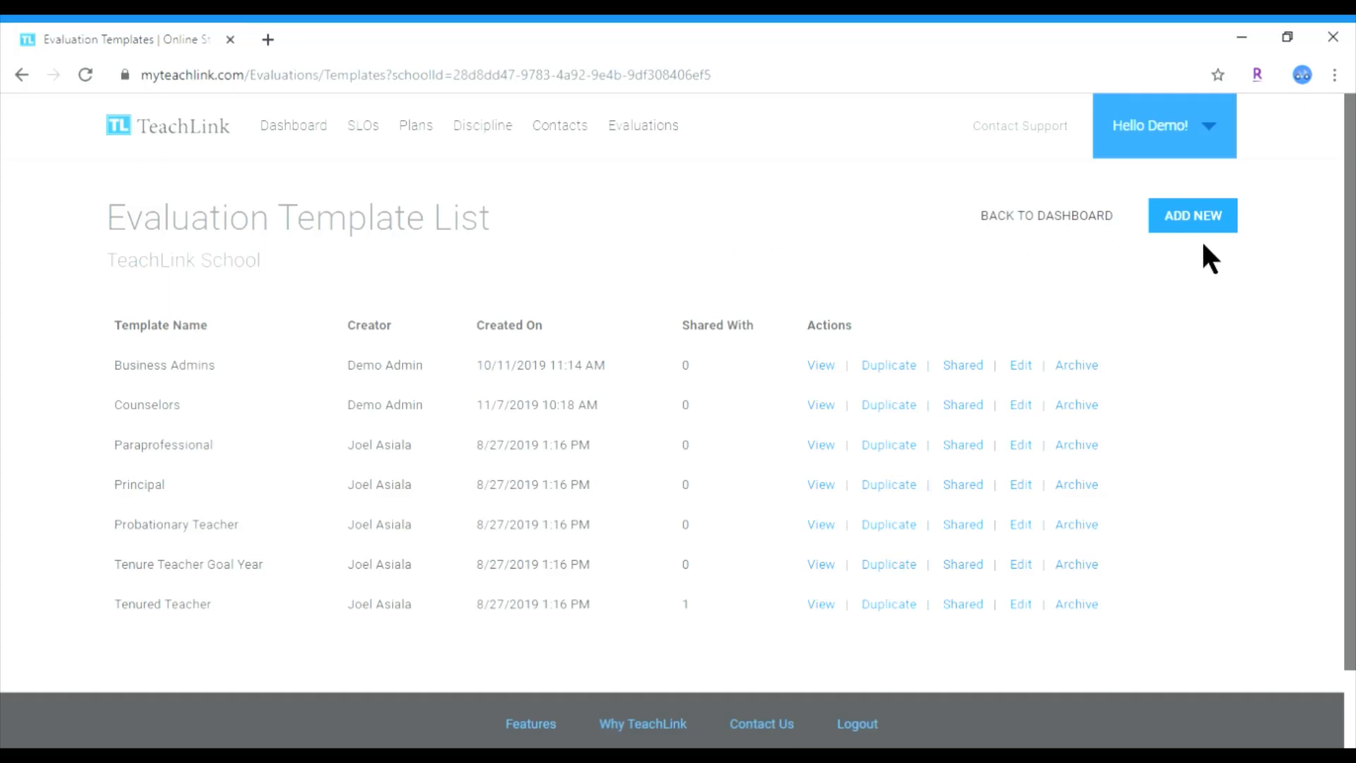
{"action": "left_click", "coordinate": [1206, 220]}
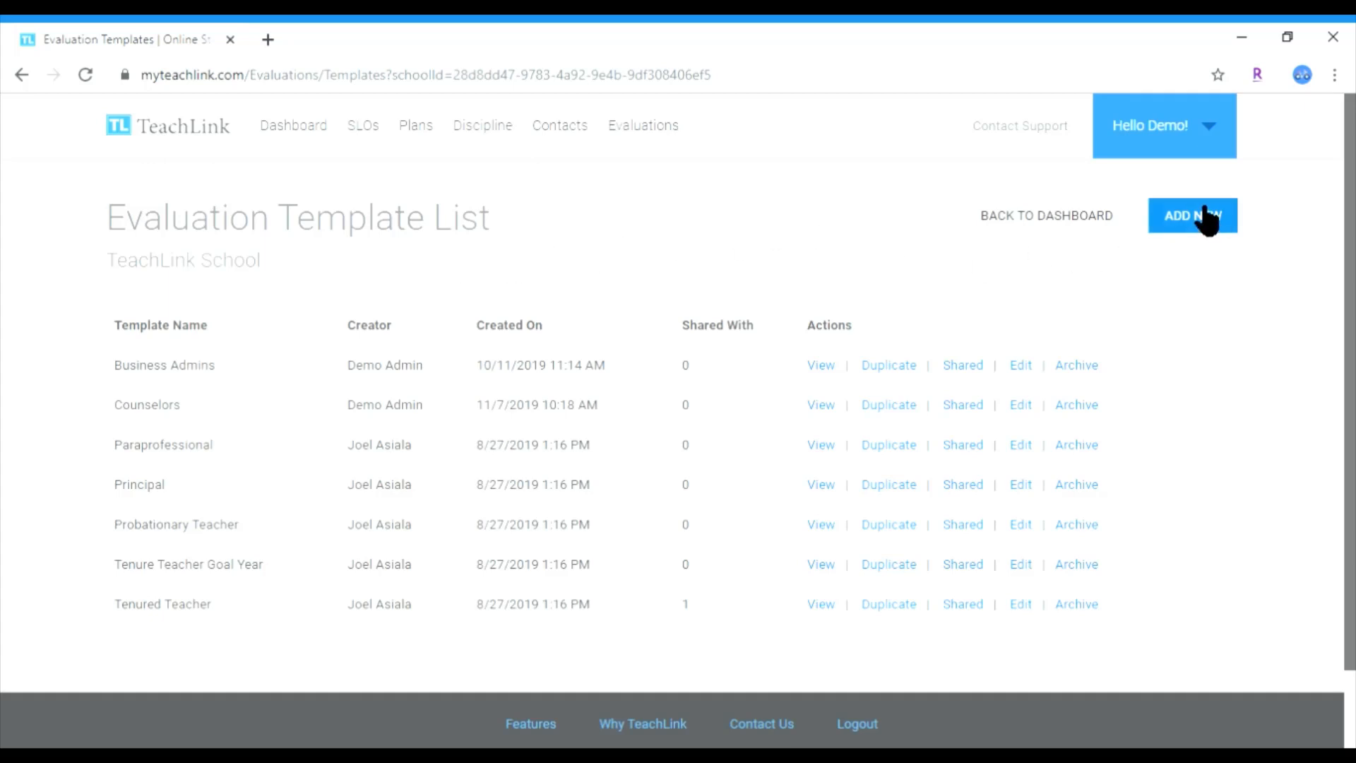
{"action": "left_click", "coordinate": [1205, 208]}
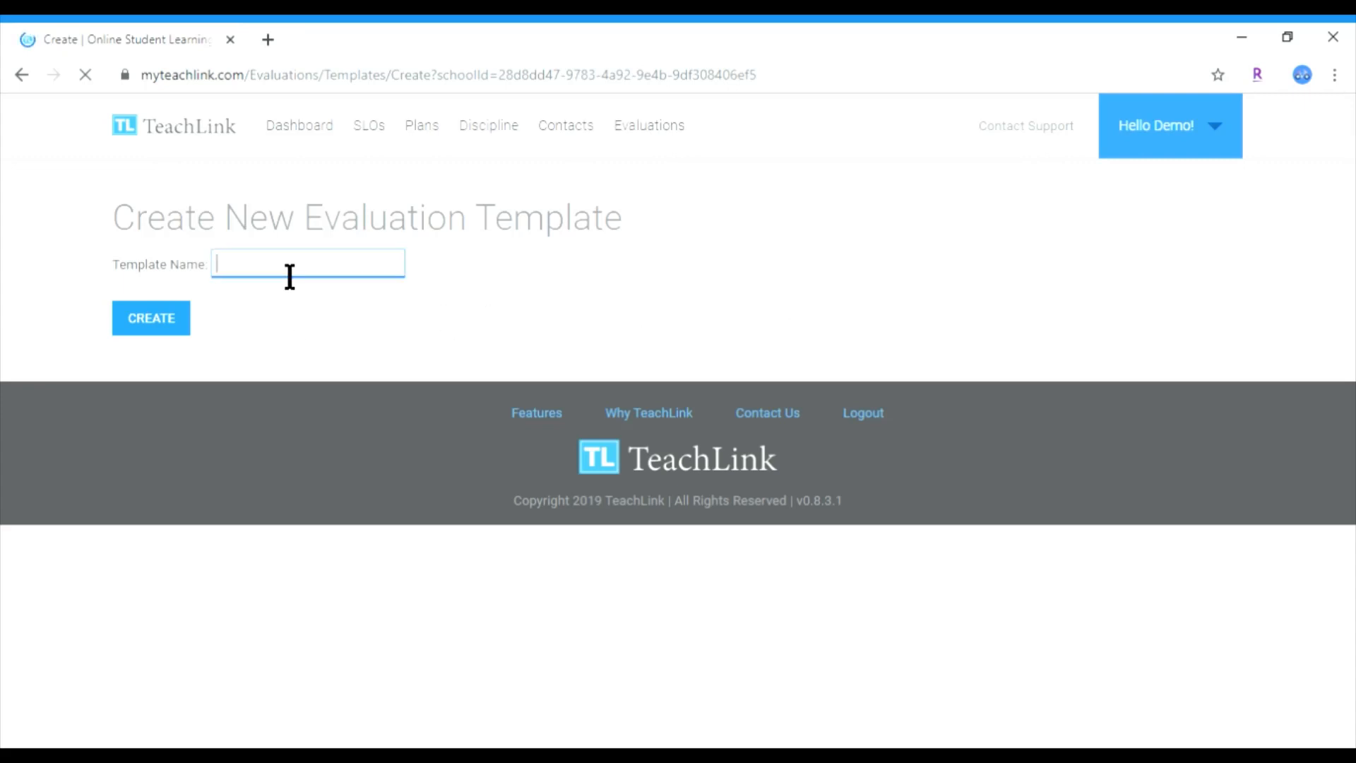
{"action": "type", "text": "1st Year Teachers"}
{"action": "left_click", "coordinate": [153, 322]}
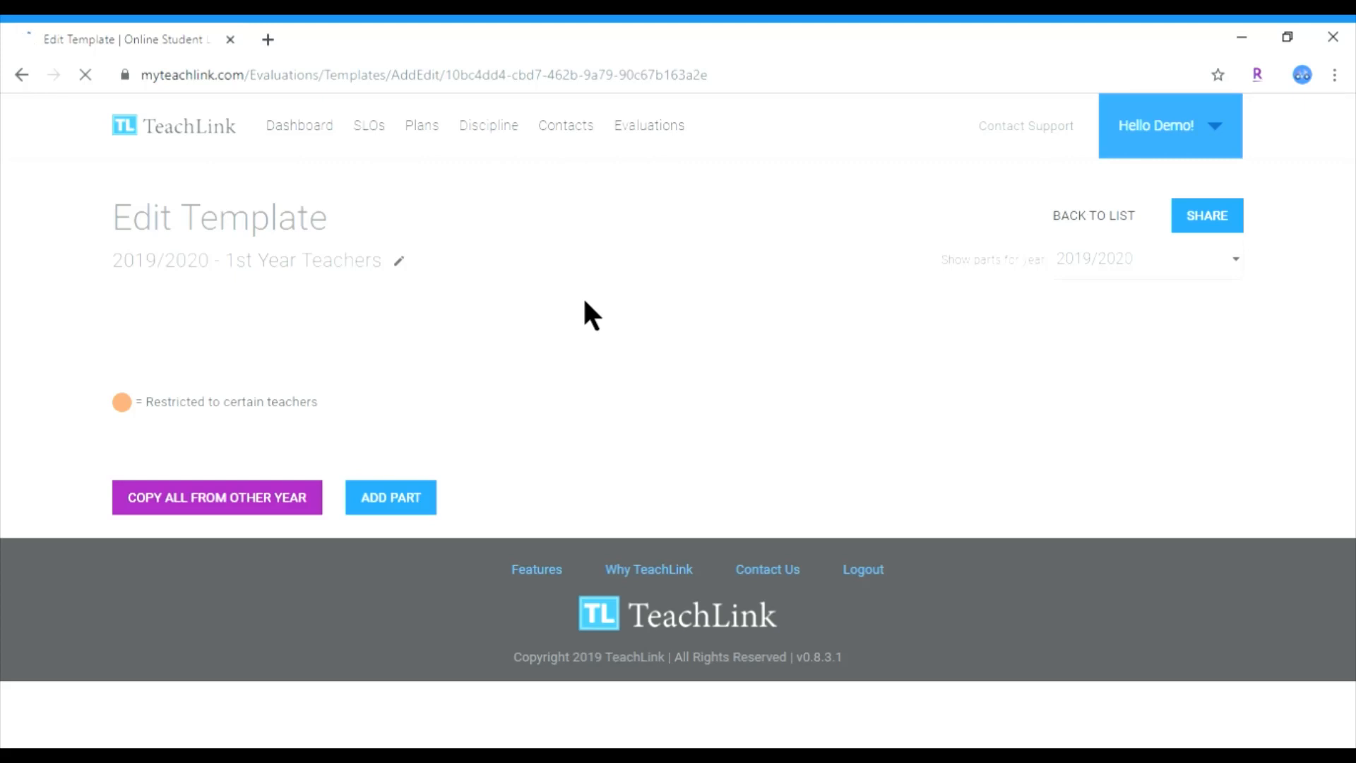
- Start a new form part in the template, name it "Annual Goal" and set its due date to 09/19/2019
{"action": "left_click", "coordinate": [395, 500]}
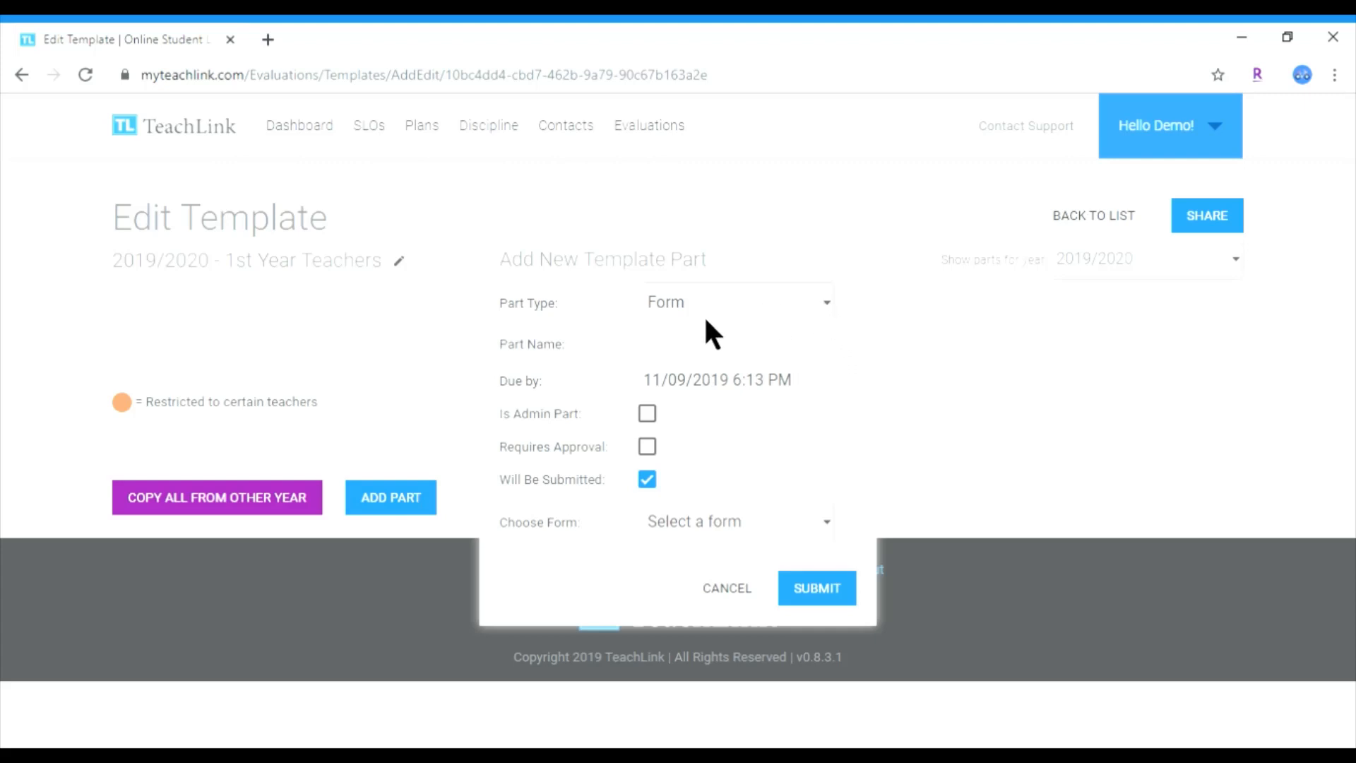
{"action": "left_click", "coordinate": [704, 355]}
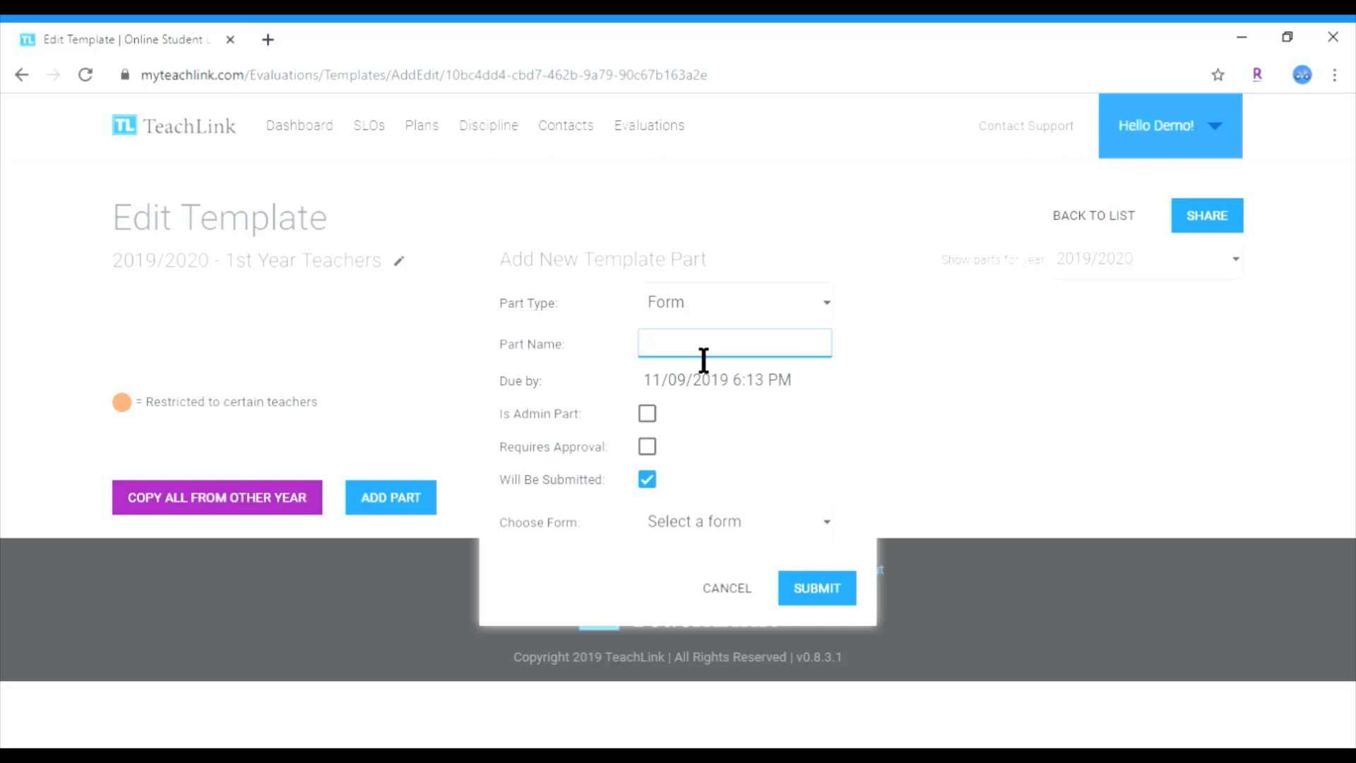
{"action": "type", "text": "Annual Goal"}
{"action": "left_click", "coordinate": [712, 396]}
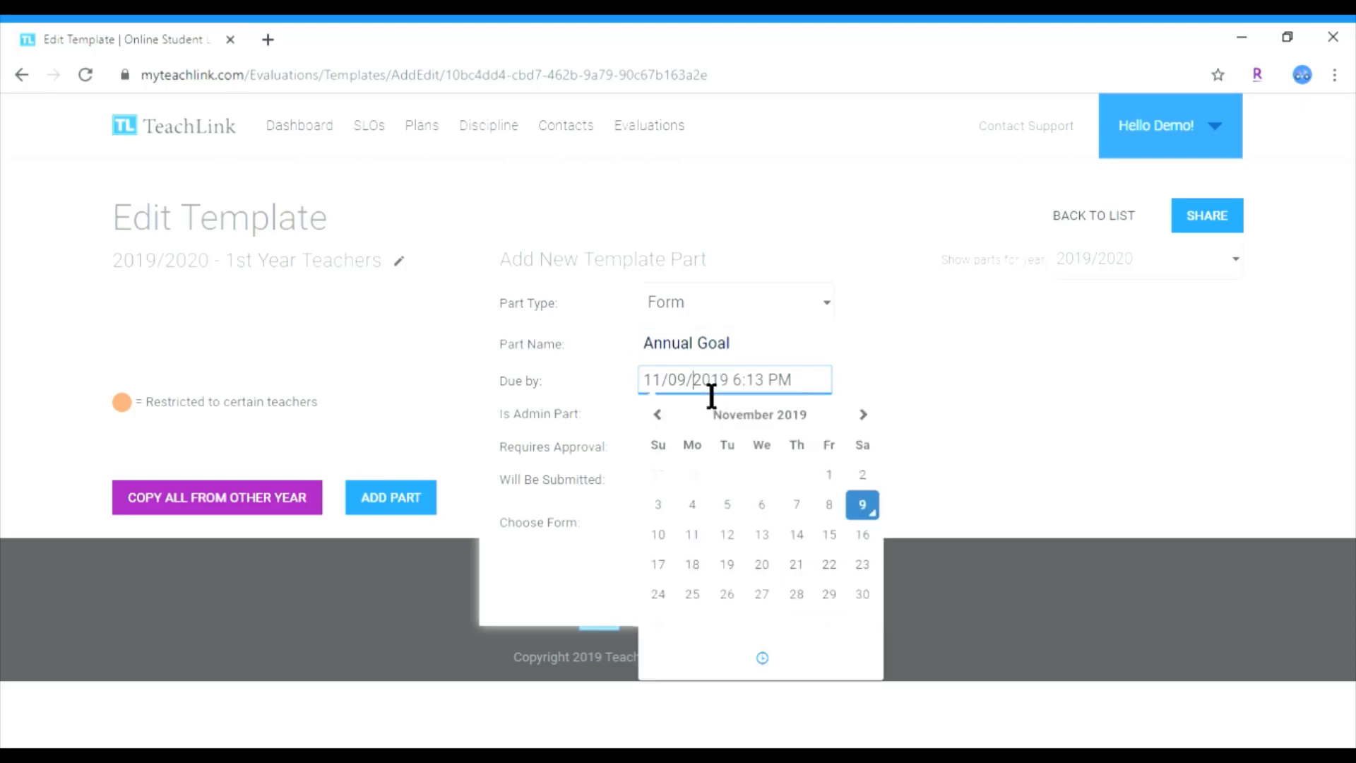
{"action": "left_click", "coordinate": [659, 415]}
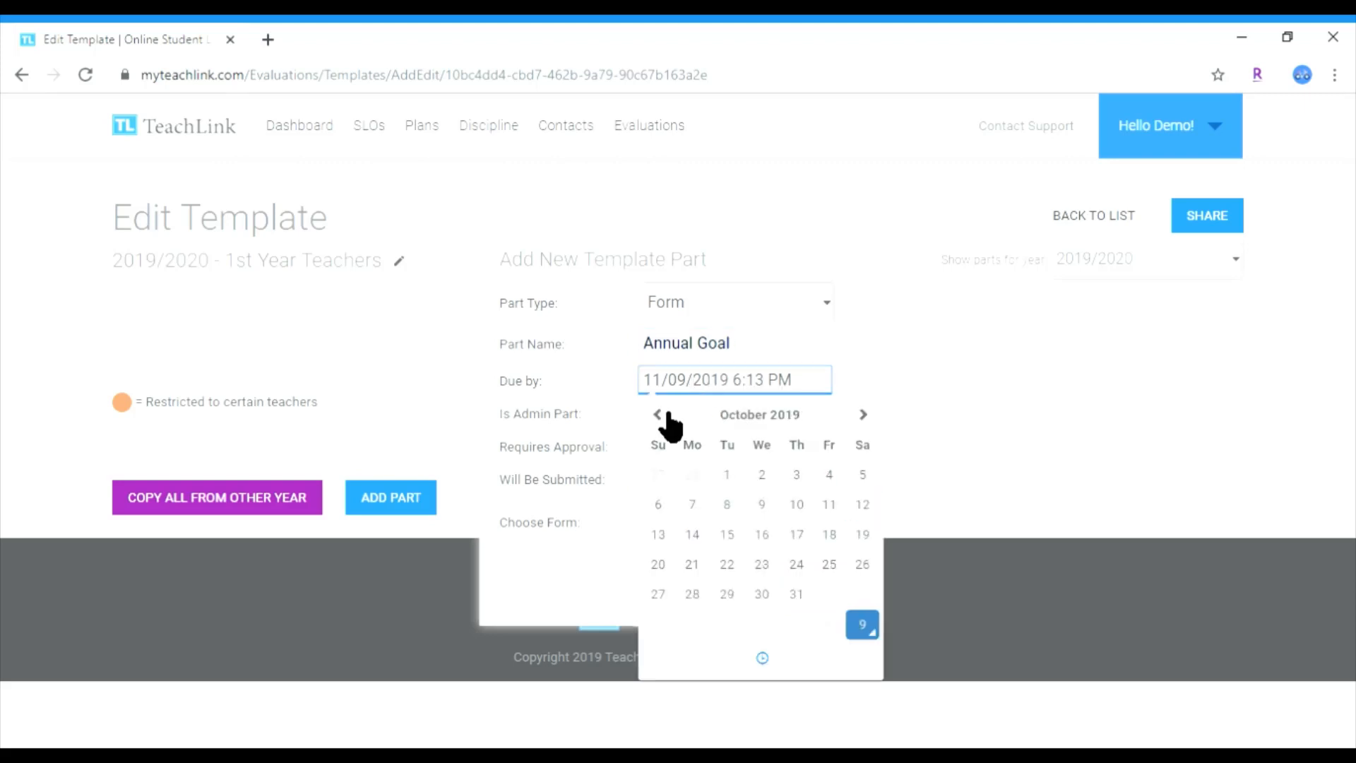
{"action": "left_click", "coordinate": [658, 416]}
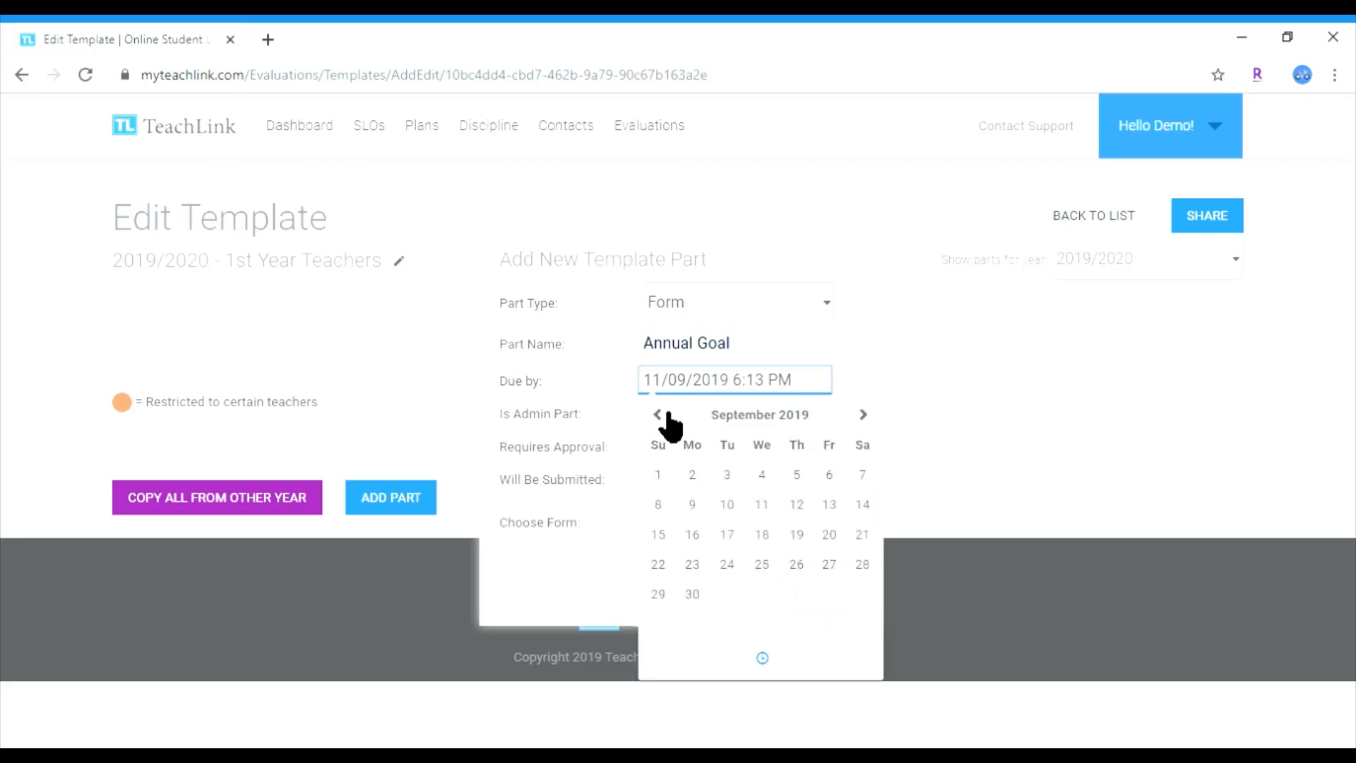
{"action": "left_click", "coordinate": [798, 535]}
{"action": "left_click", "coordinate": [851, 369]}
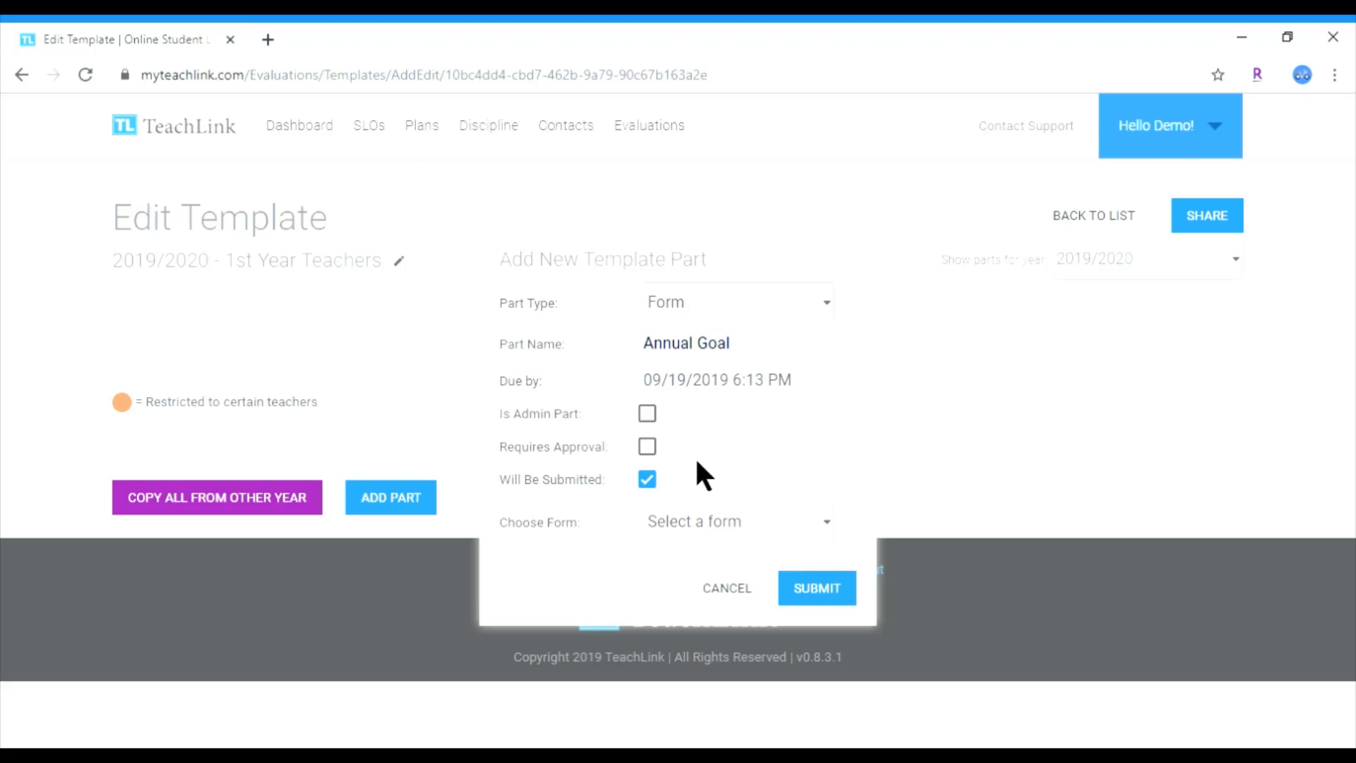
- Make the Annual Goal part require approval, assign the Annual Goals form and submit the part
{"action": "left_click", "coordinate": [648, 447]}
{"action": "left_click", "coordinate": [825, 521]}
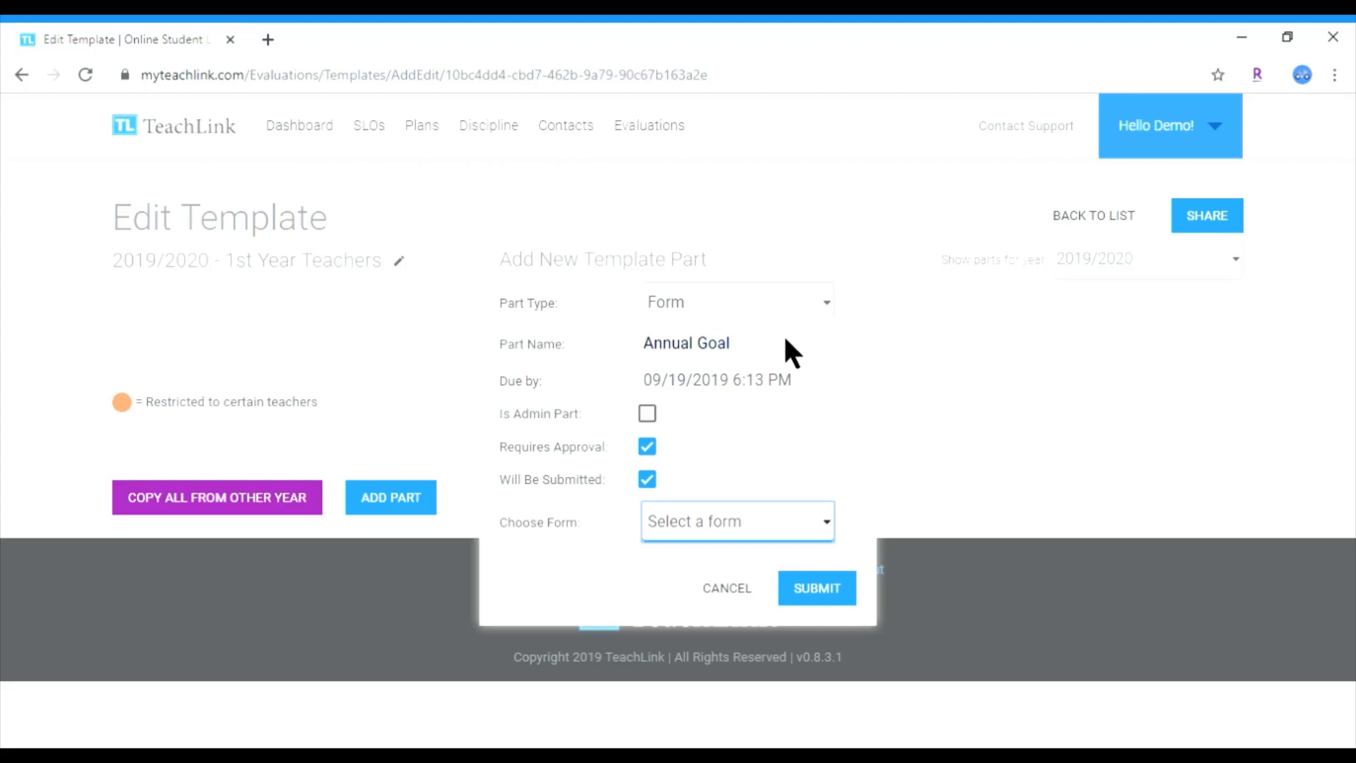
{"action": "left_click", "coordinate": [752, 167]}
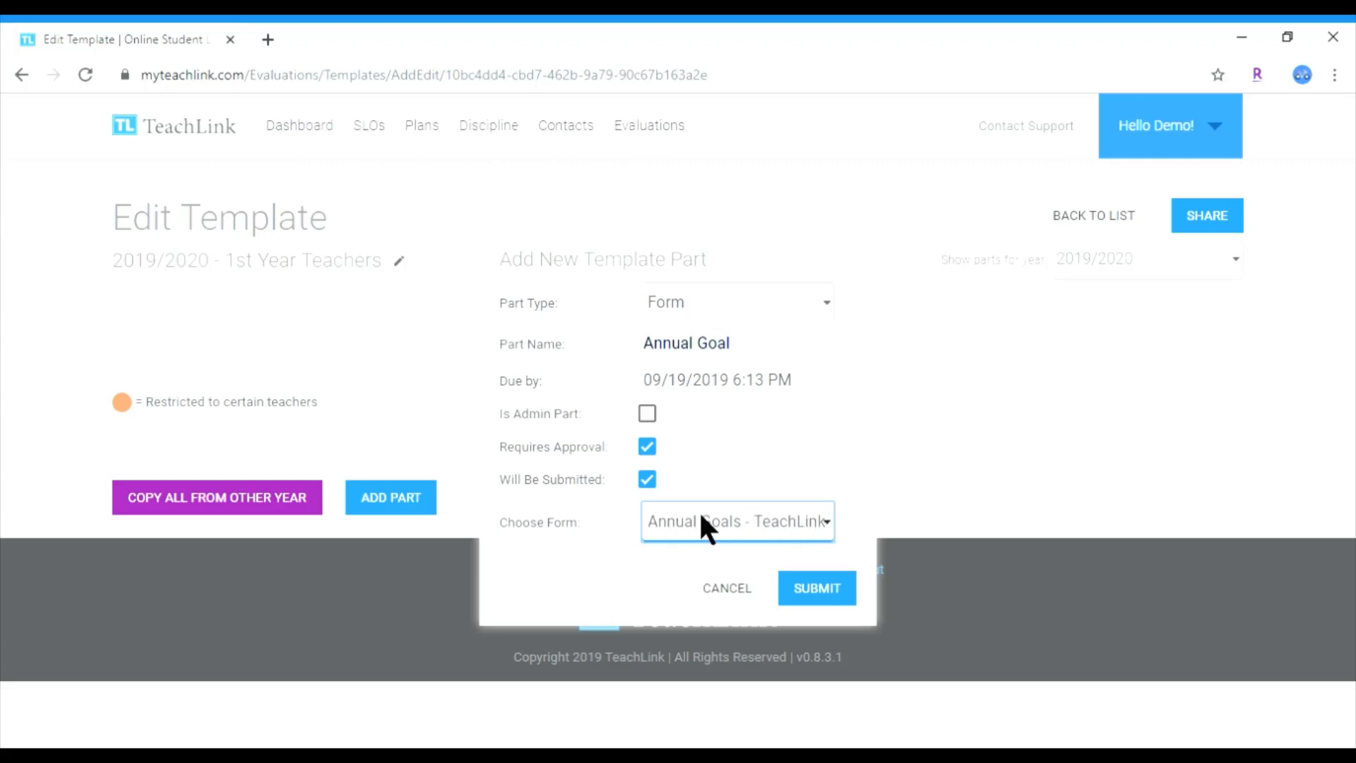
{"action": "left_click", "coordinate": [810, 587]}
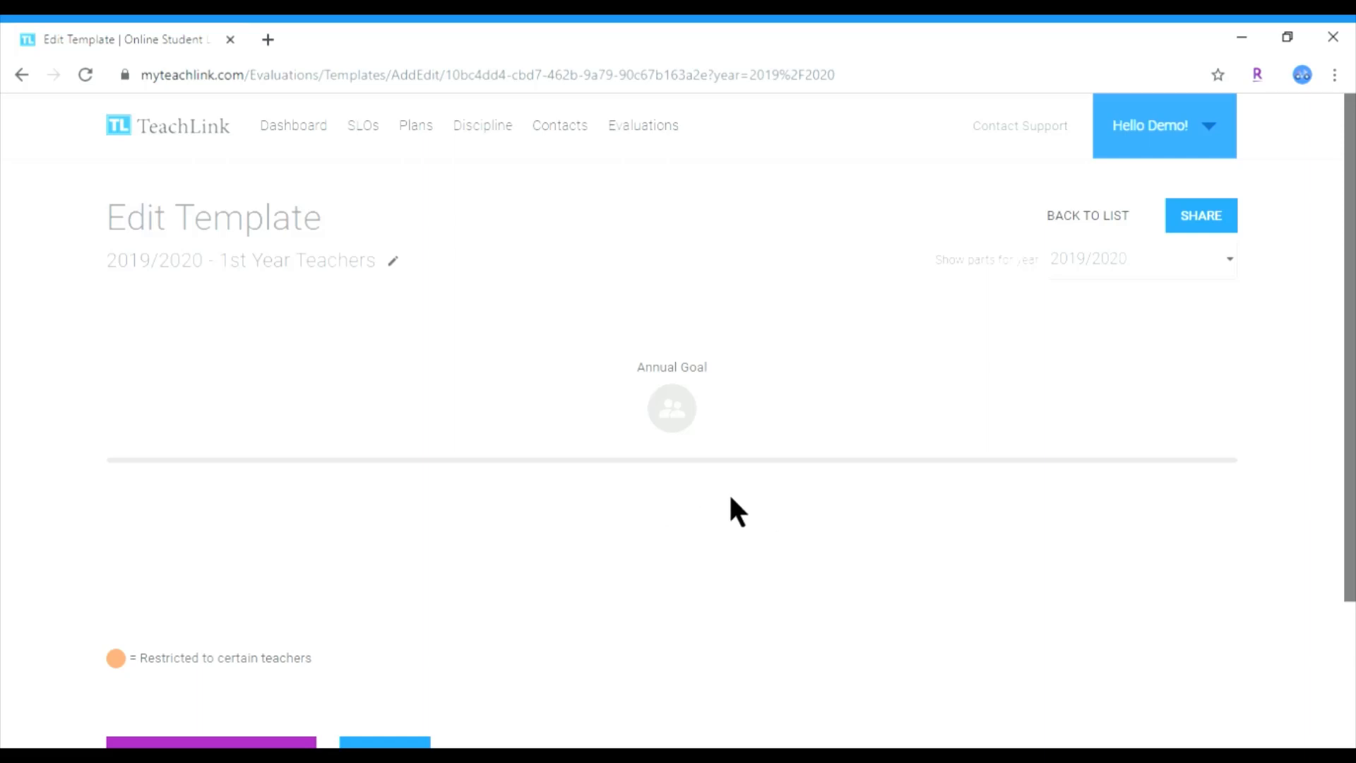
- Start another form part named "Observation 1", mark it as an admin part and assign the Formal Observation form
{"action": "scroll", "coordinate": [732, 509], "scroll_direction": "down", "scroll_amount": 2}
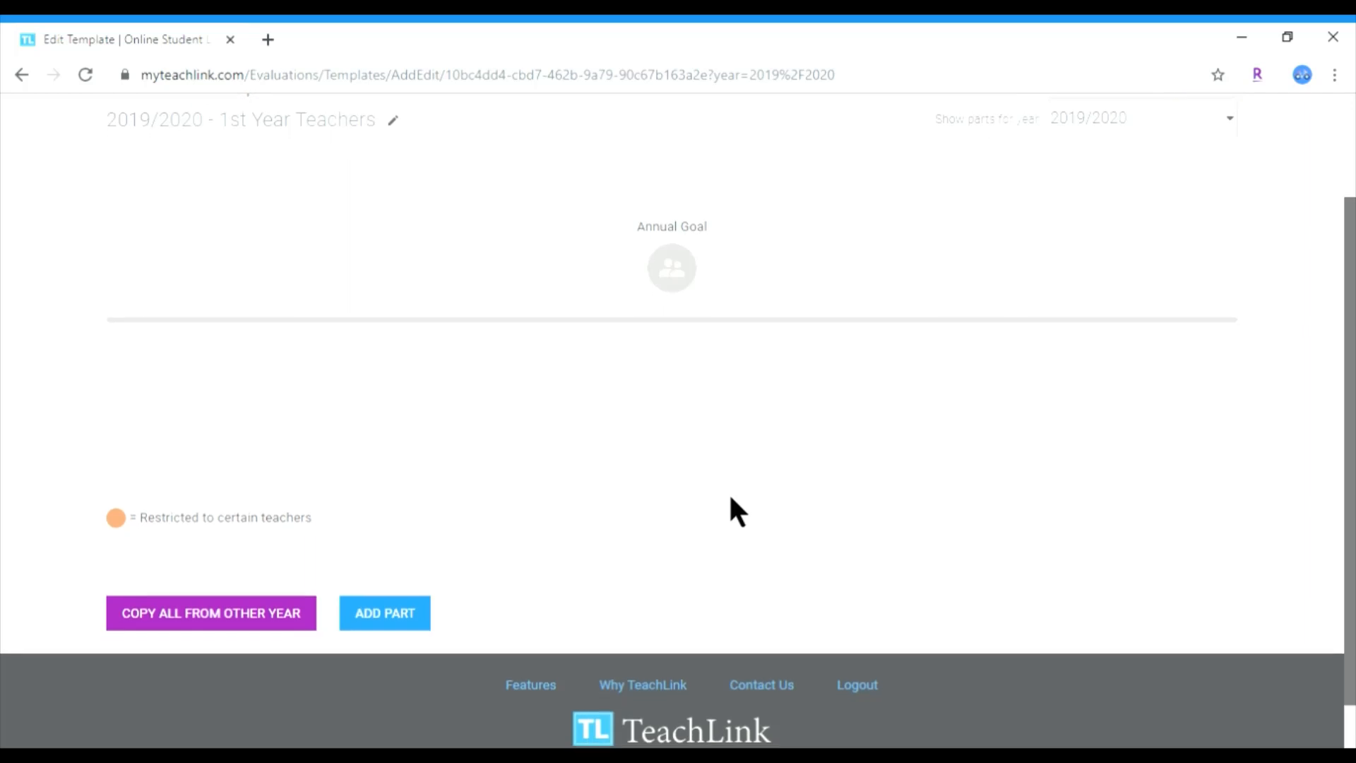
{"action": "left_click", "coordinate": [391, 609]}
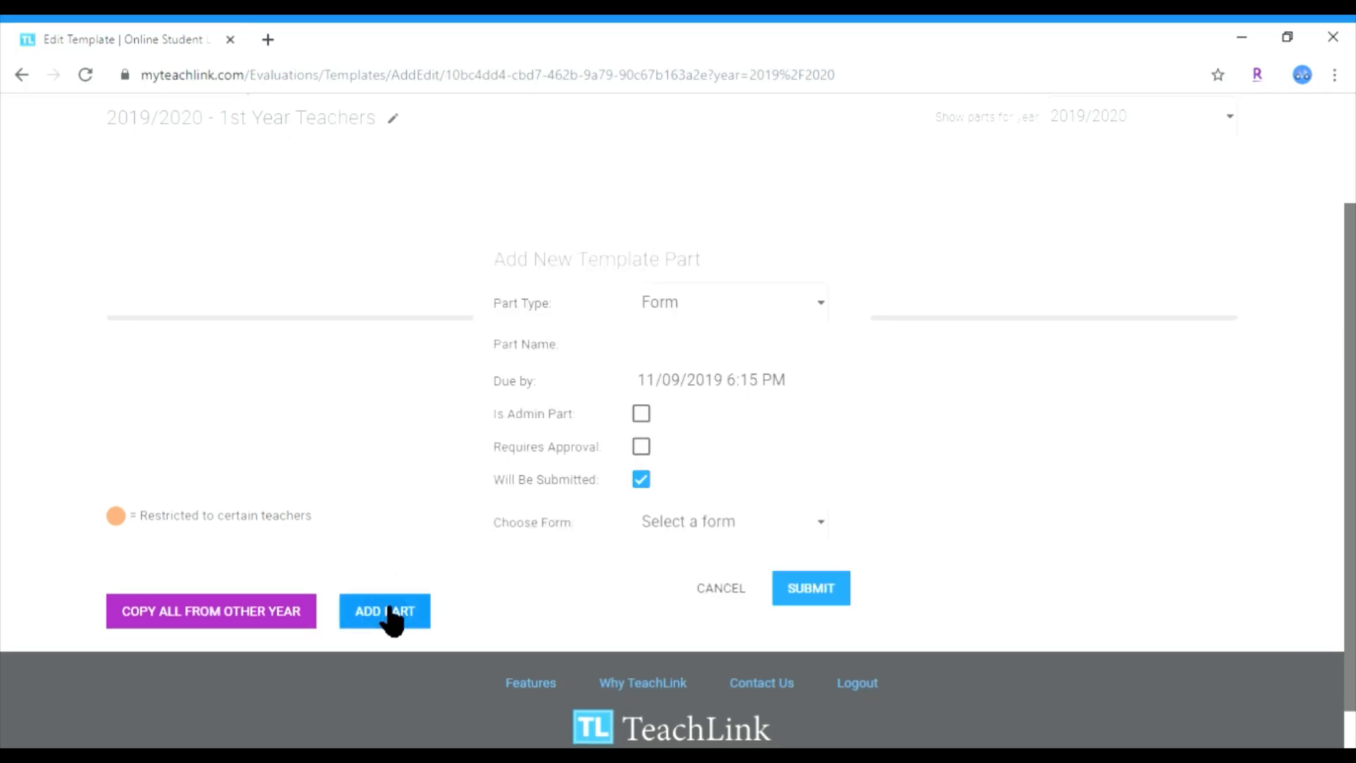
{"action": "left_click", "coordinate": [685, 354]}
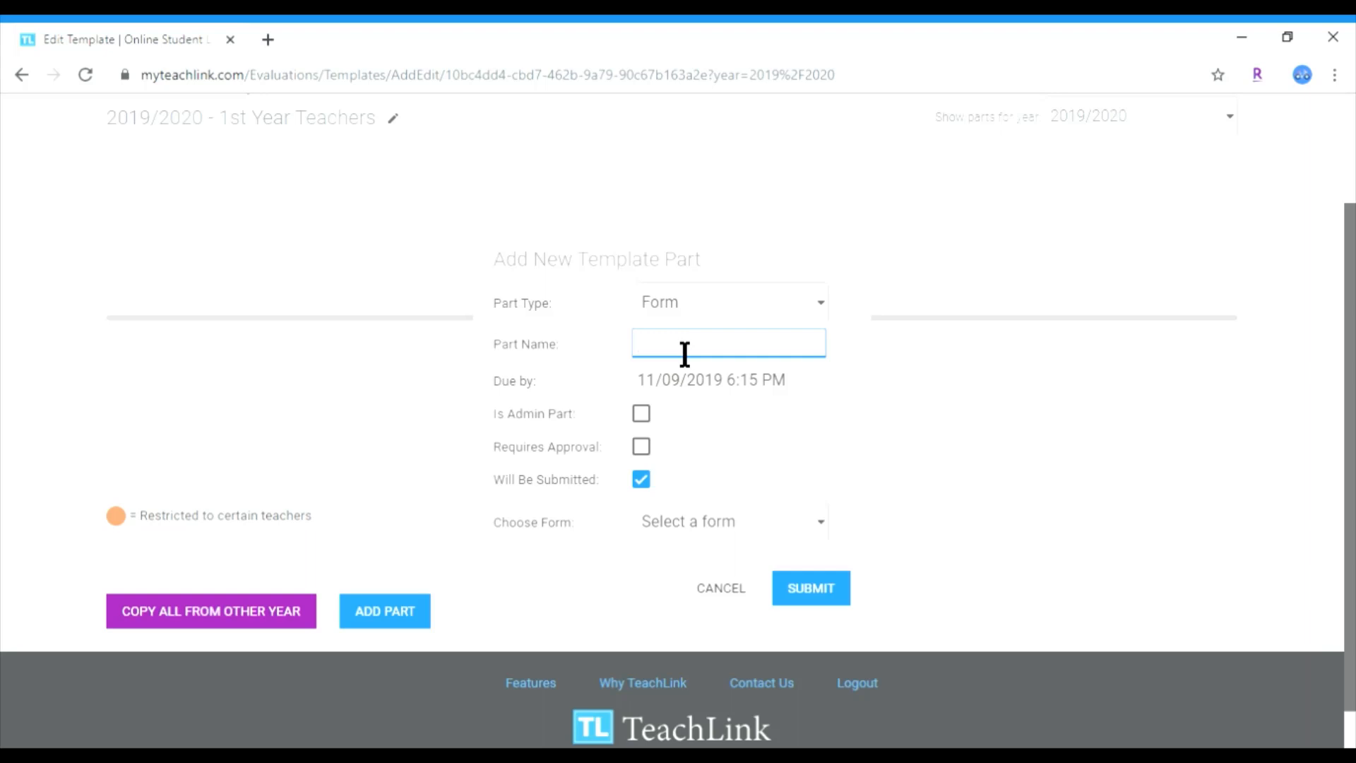
{"action": "type", "text": "Observation"}
{"action": "type", "text": "1"}
{"action": "left_click", "coordinate": [650, 412]}
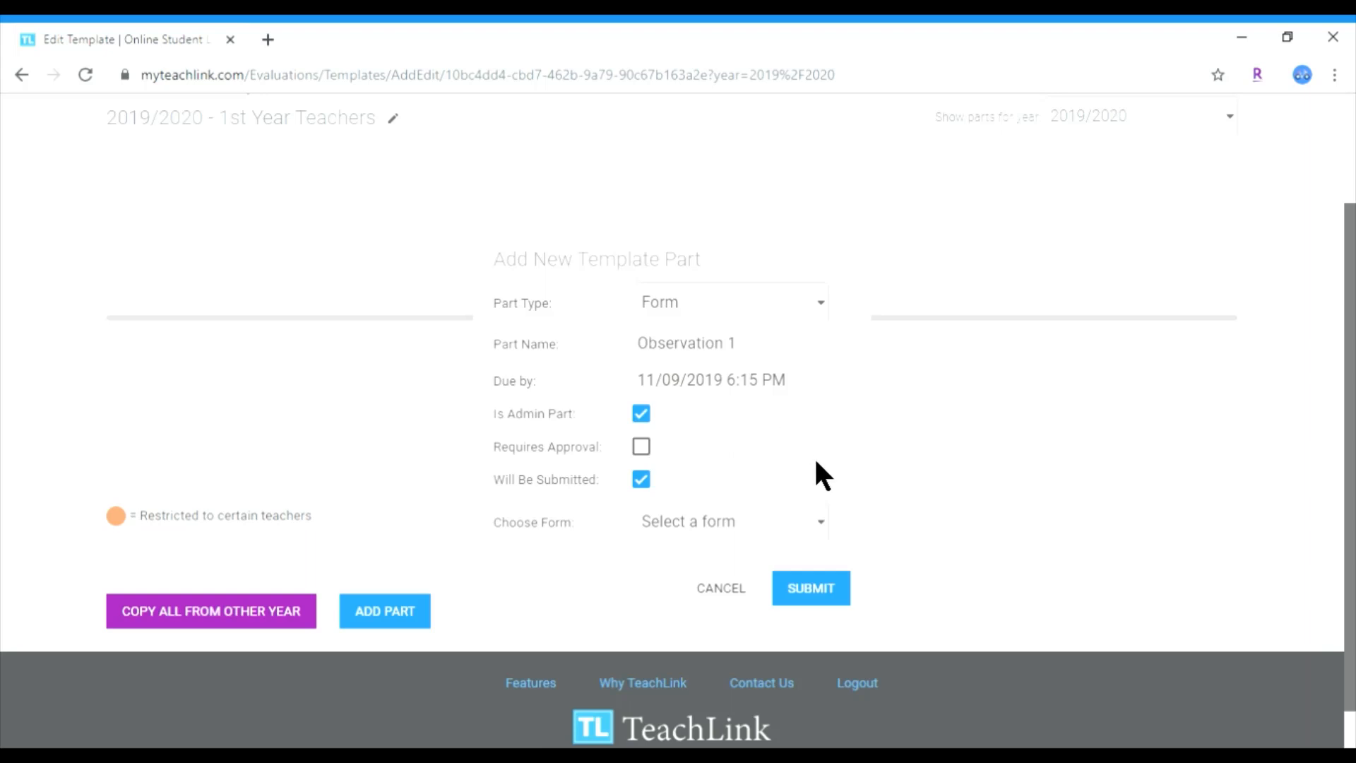
{"action": "left_click", "coordinate": [804, 524]}
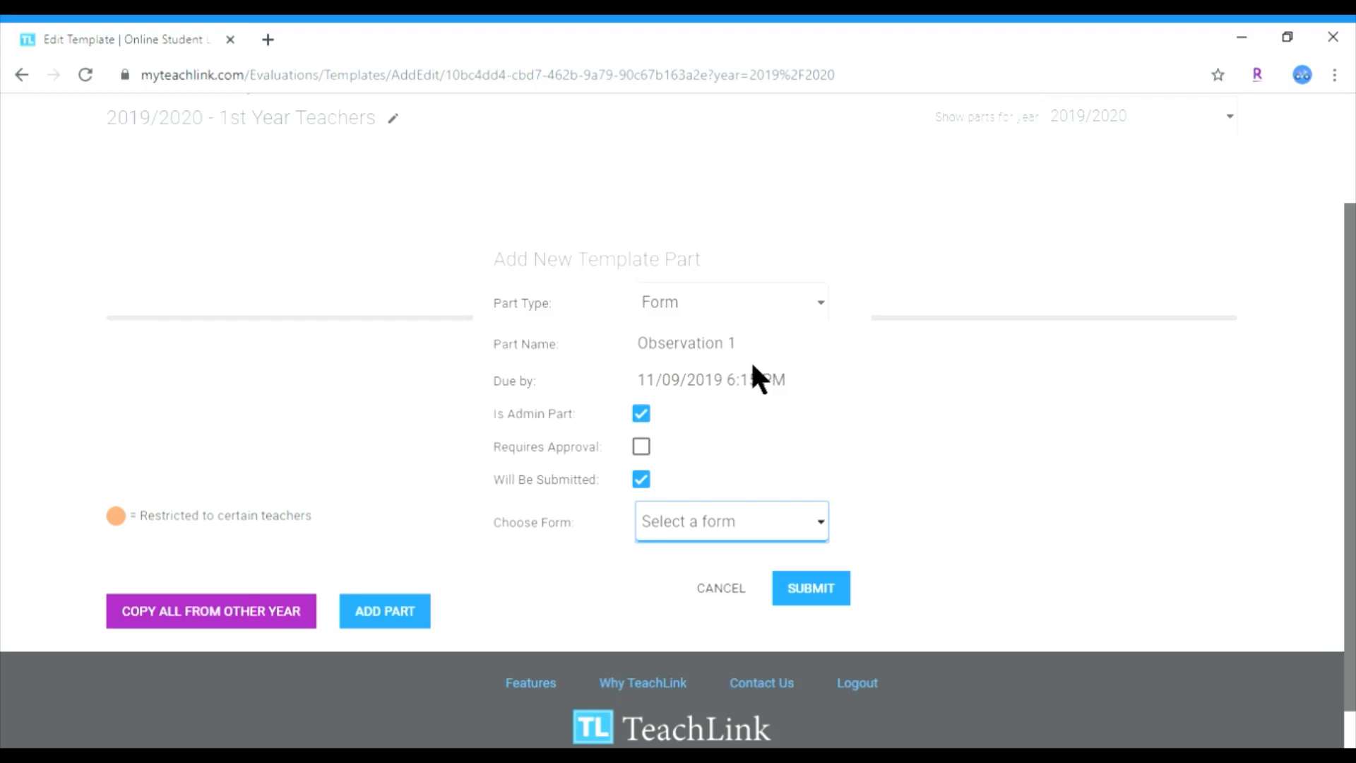
{"action": "key", "text": "Down"}
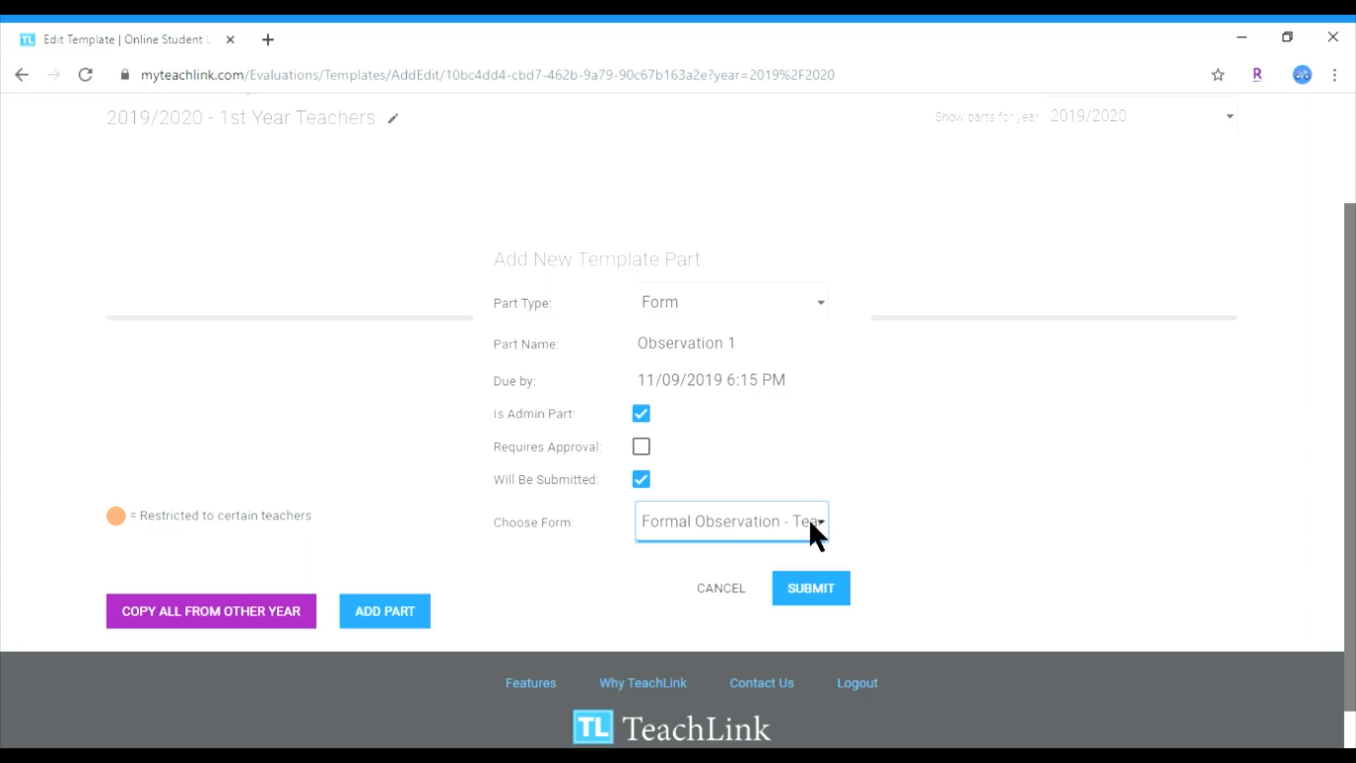
- Set the Observation 1 due date to 10/01/2019 and submit the part
{"action": "left_click", "coordinate": [702, 393]}
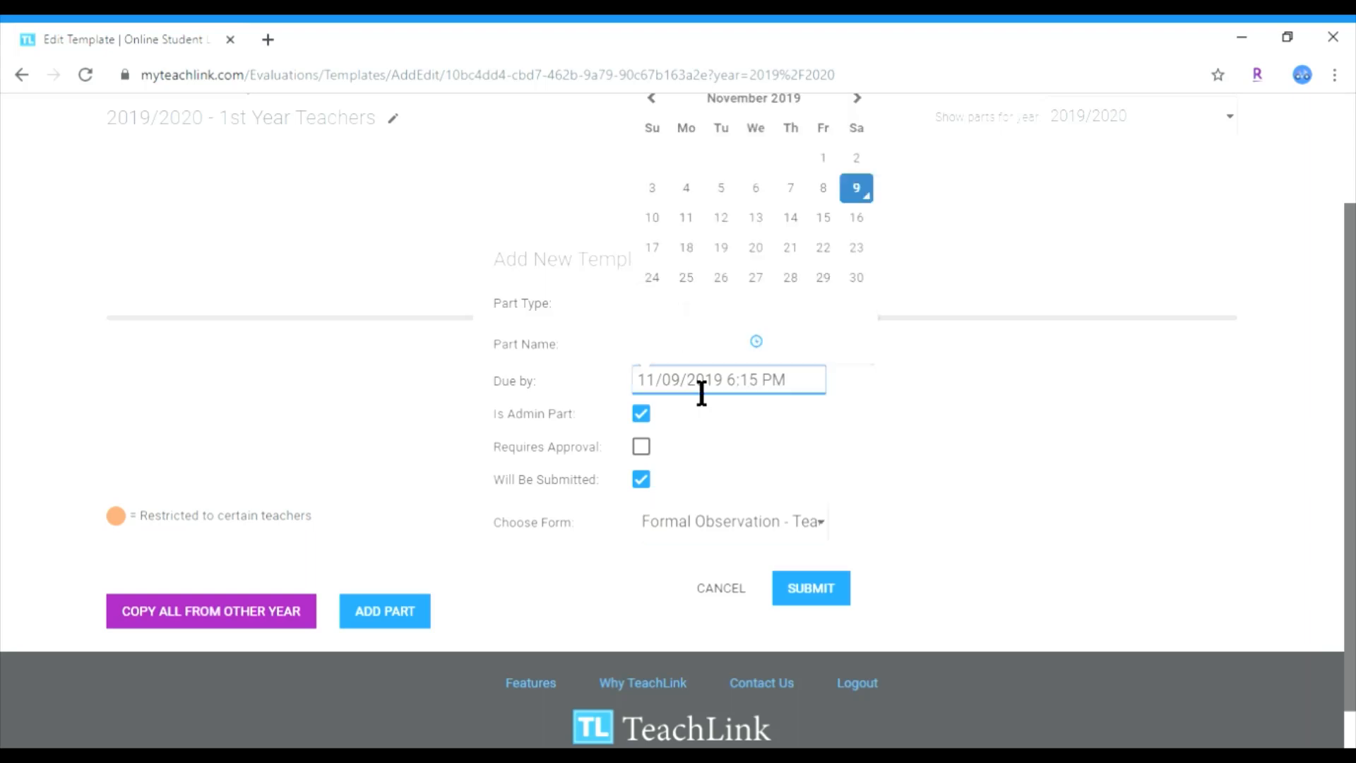
{"action": "left_click", "coordinate": [652, 99]}
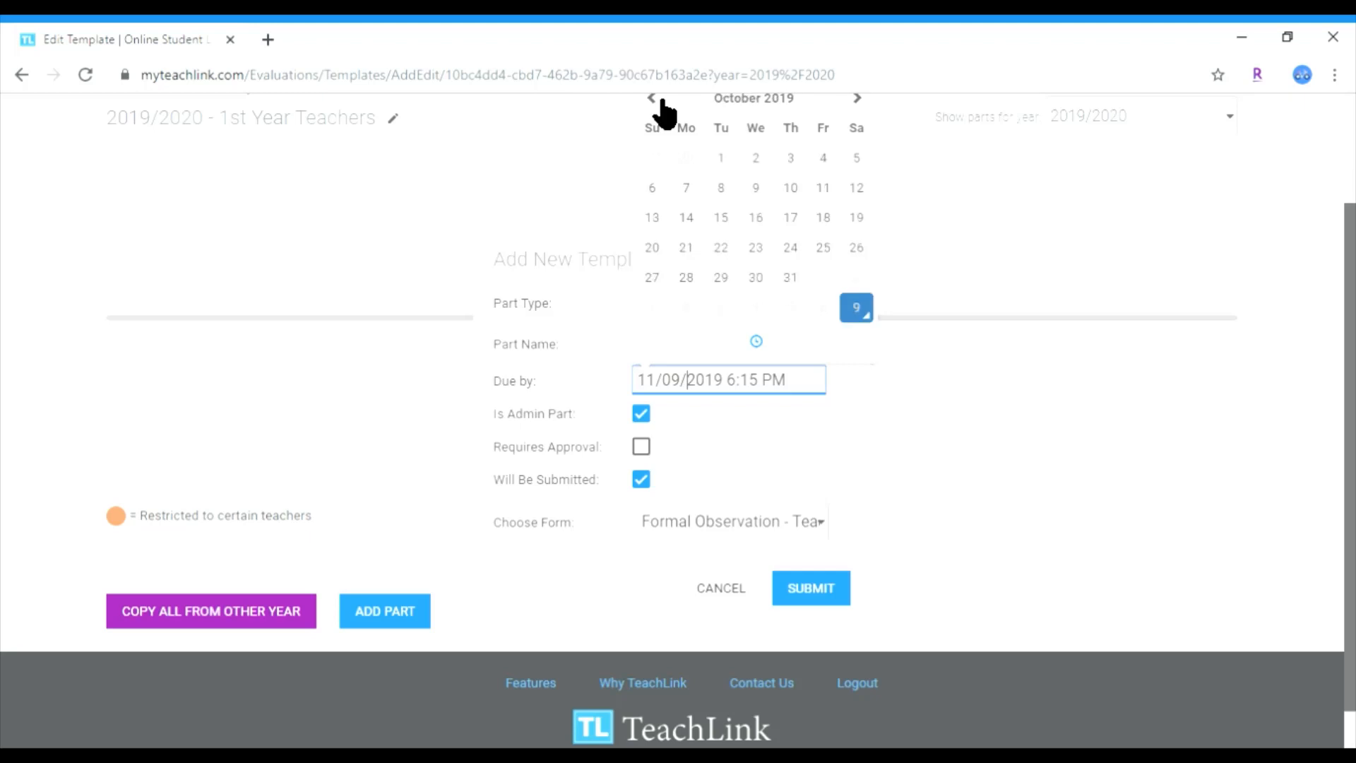
{"action": "left_click", "coordinate": [732, 160]}
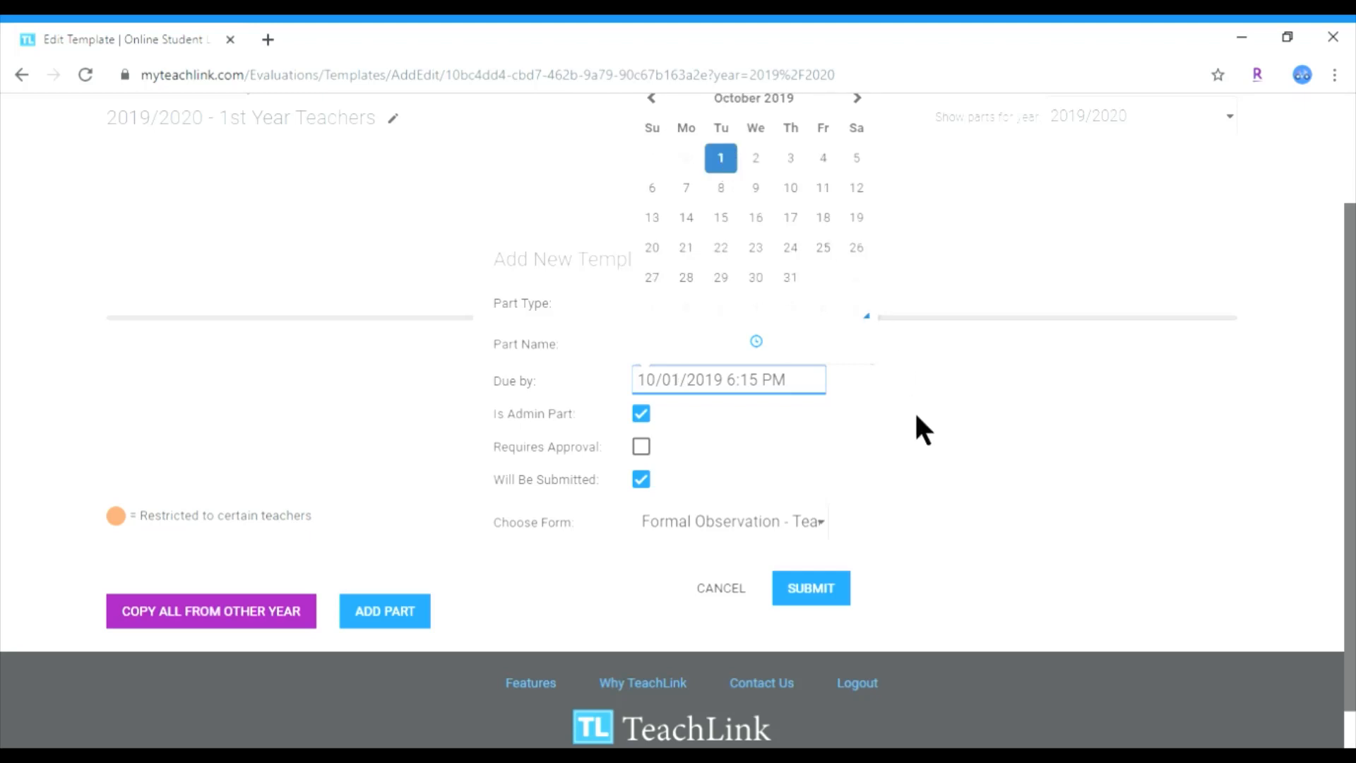
{"action": "left_click", "coordinate": [850, 409]}
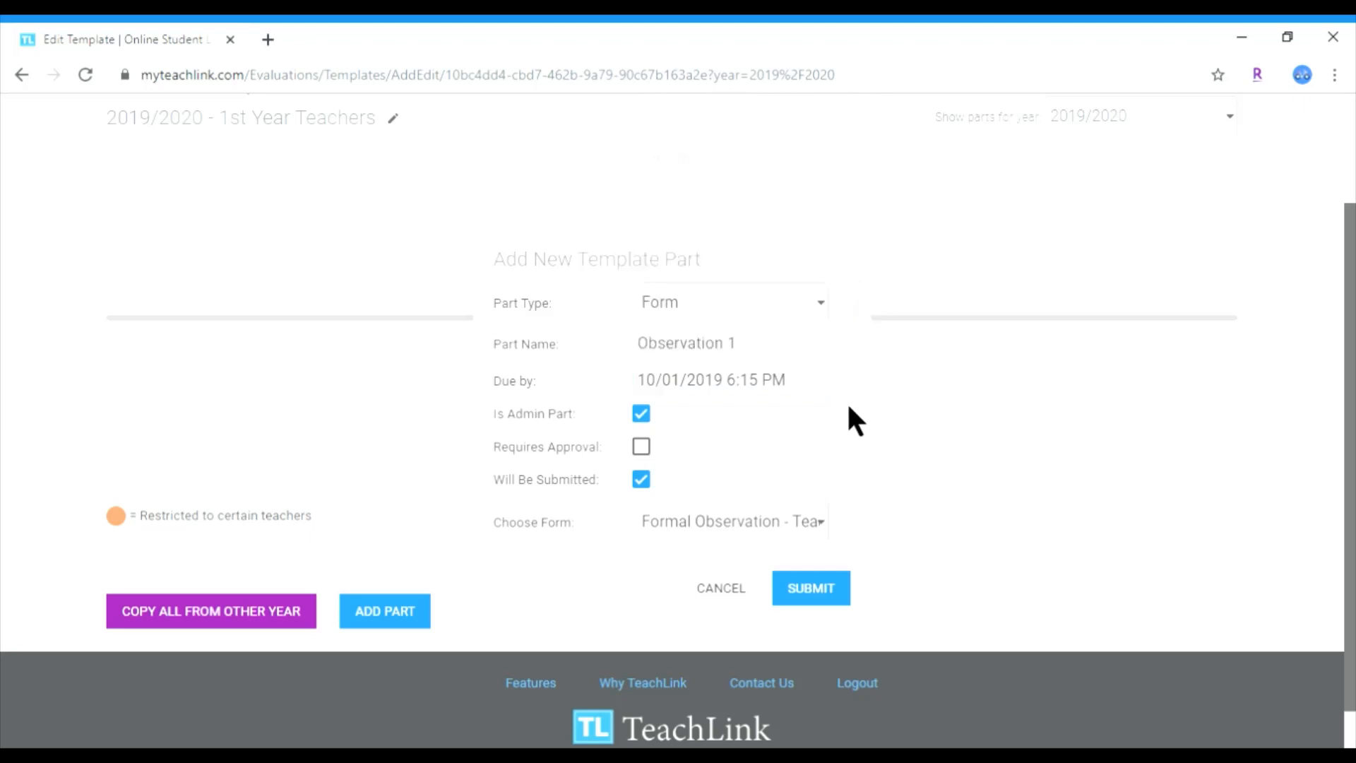
{"action": "left_click", "coordinate": [811, 592]}
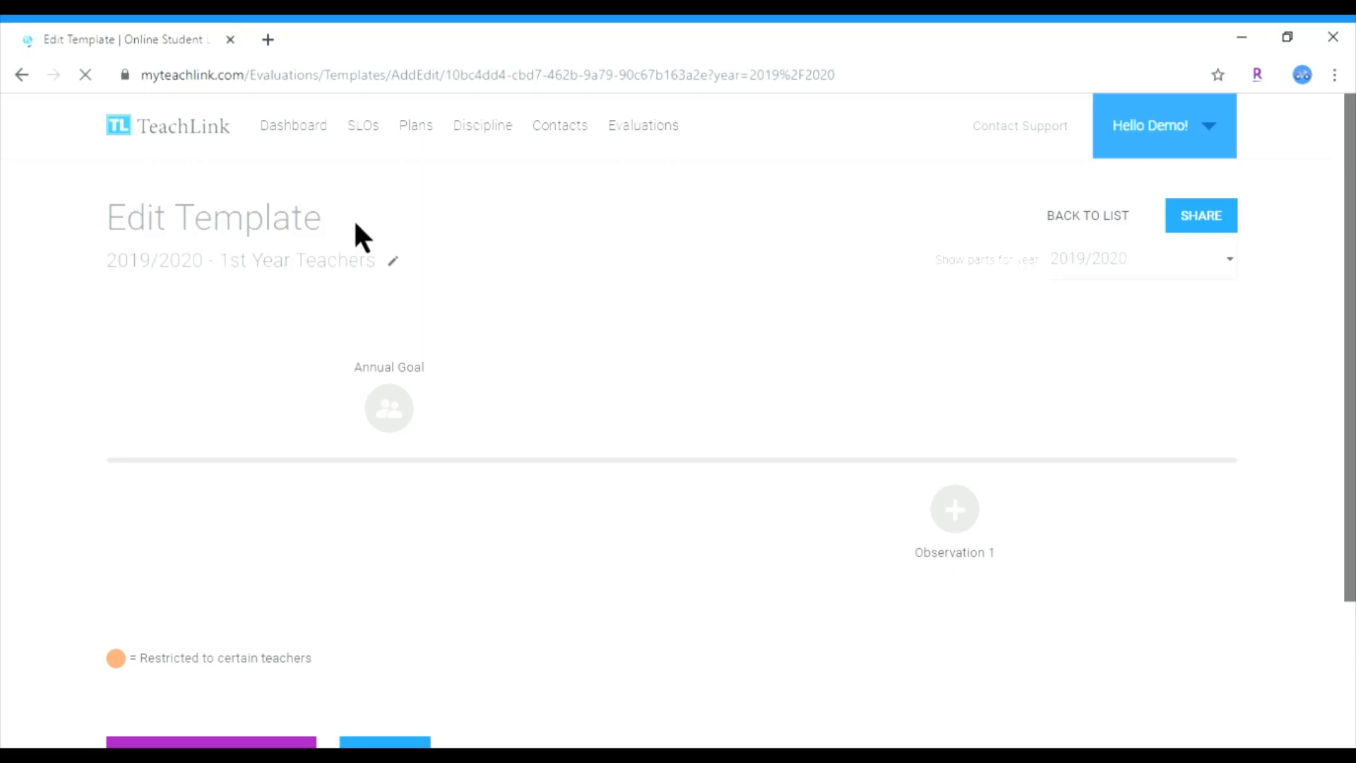
- Add a form part named "Observation 2" as an admin part using the Formal Observation form, keeping the default due date
{"action": "scroll", "coordinate": [662, 606], "scroll_direction": "down", "scroll_amount": 2}
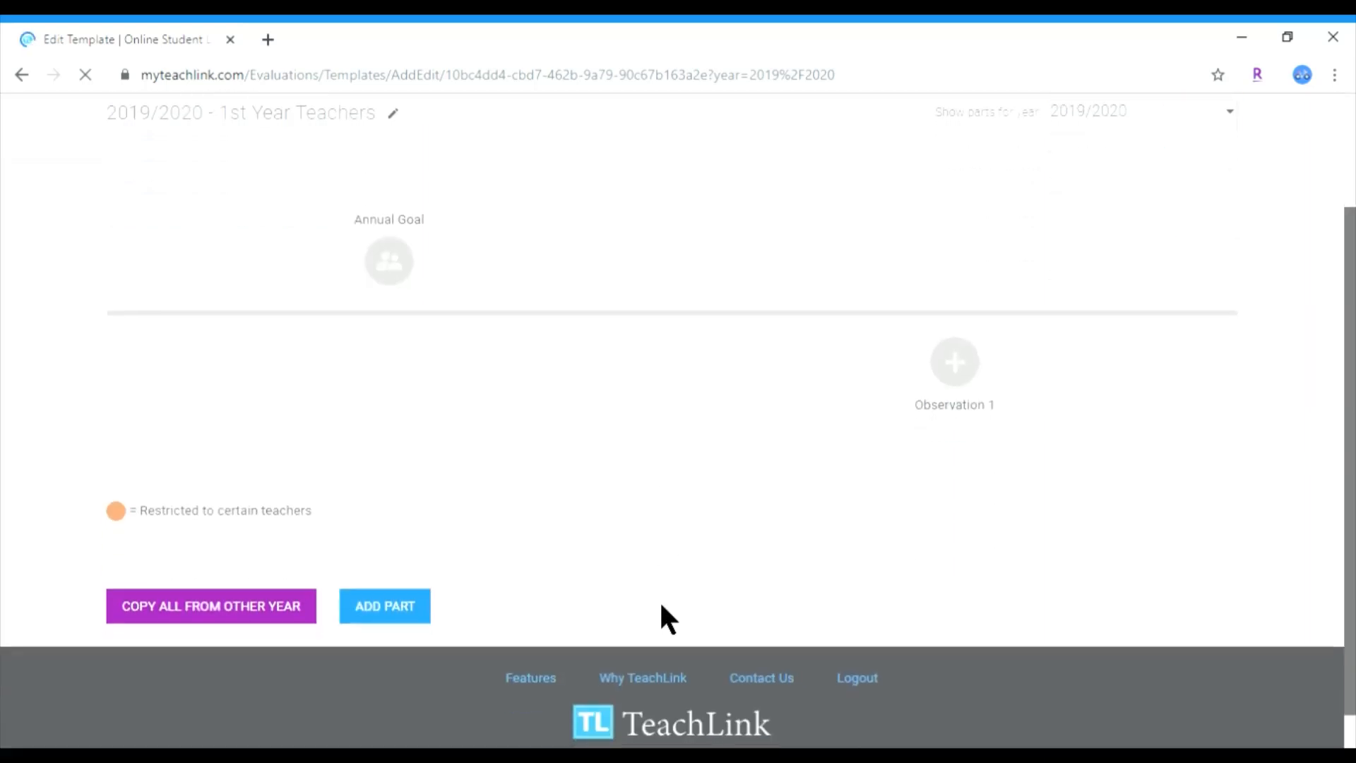
{"action": "left_click", "coordinate": [393, 613]}
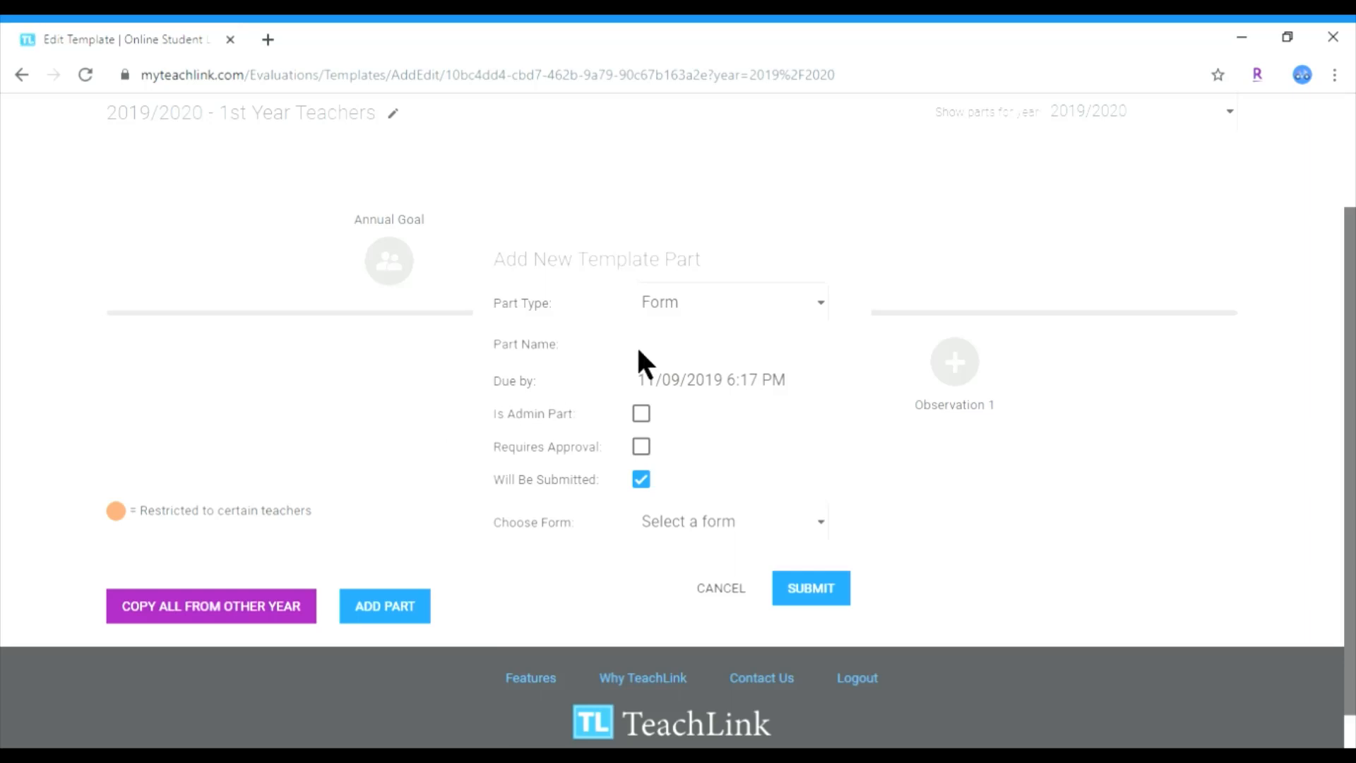
{"action": "left_click", "coordinate": [677, 354]}
{"action": "type", "text": "Observatio"}
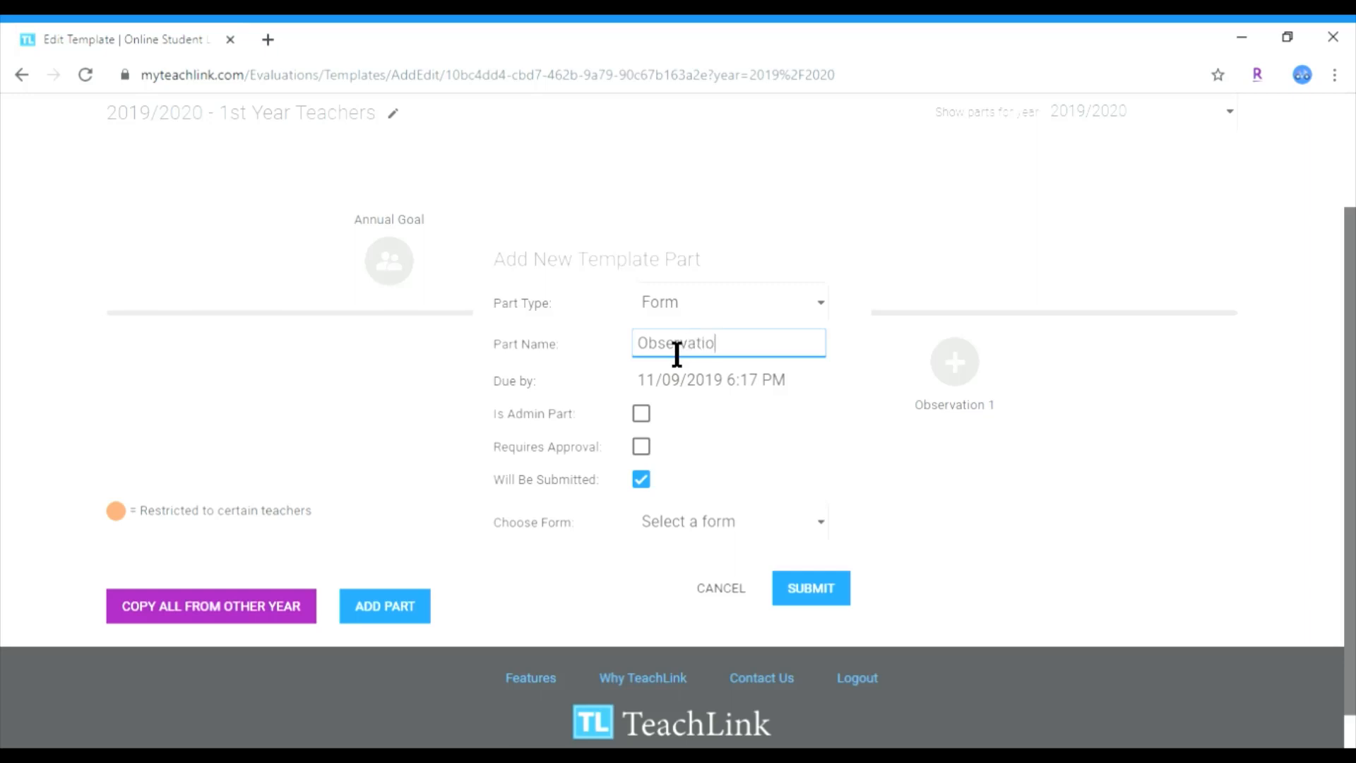
{"action": "type", "text": "n 2"}
{"action": "left_click", "coordinate": [648, 415]}
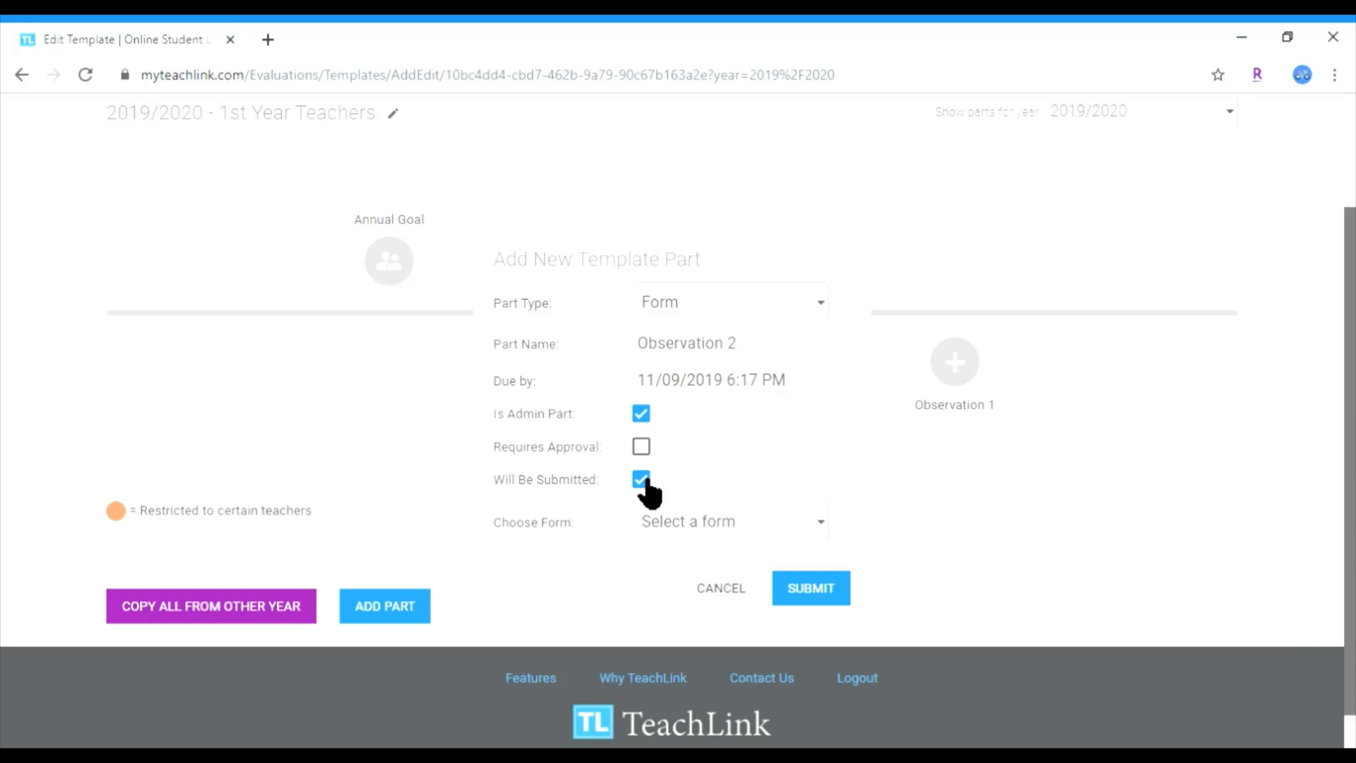
{"action": "left_click", "coordinate": [799, 522]}
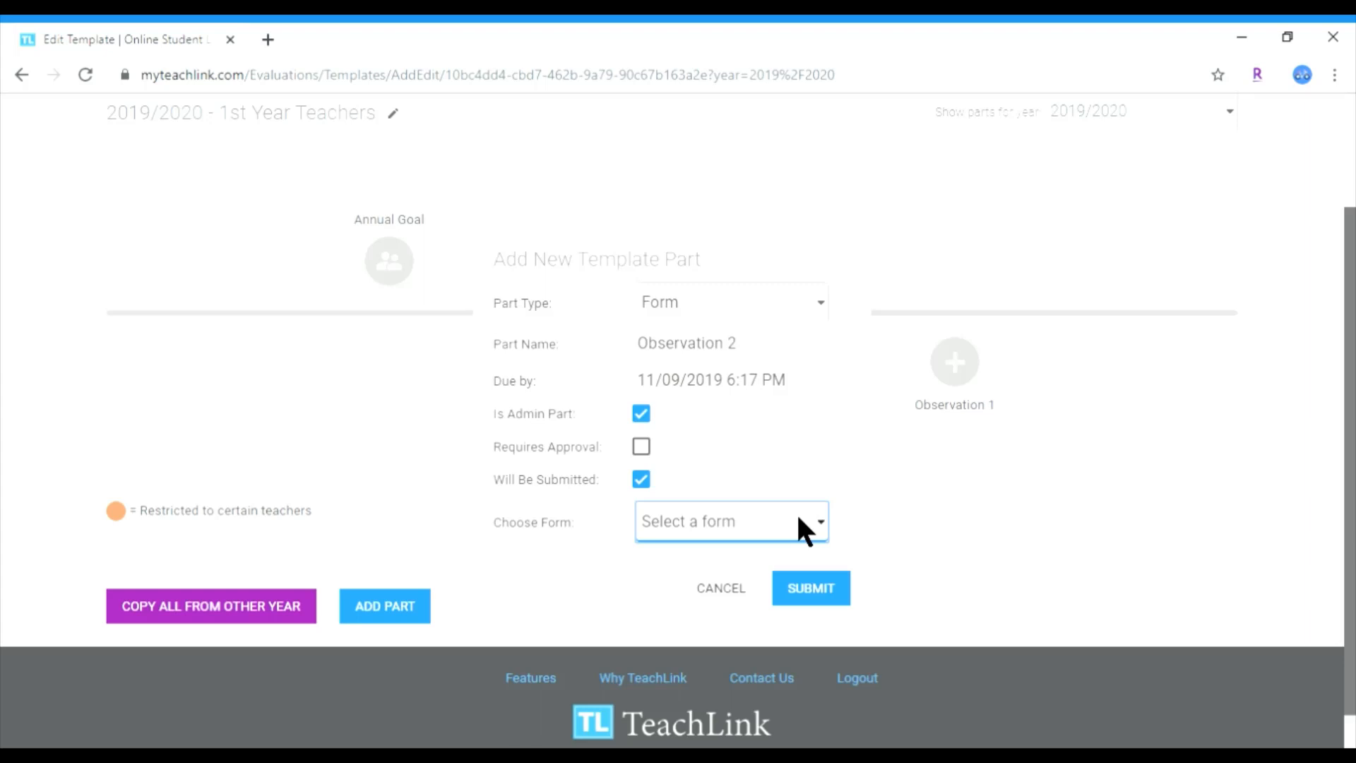
{"action": "left_click", "coordinate": [794, 364]}
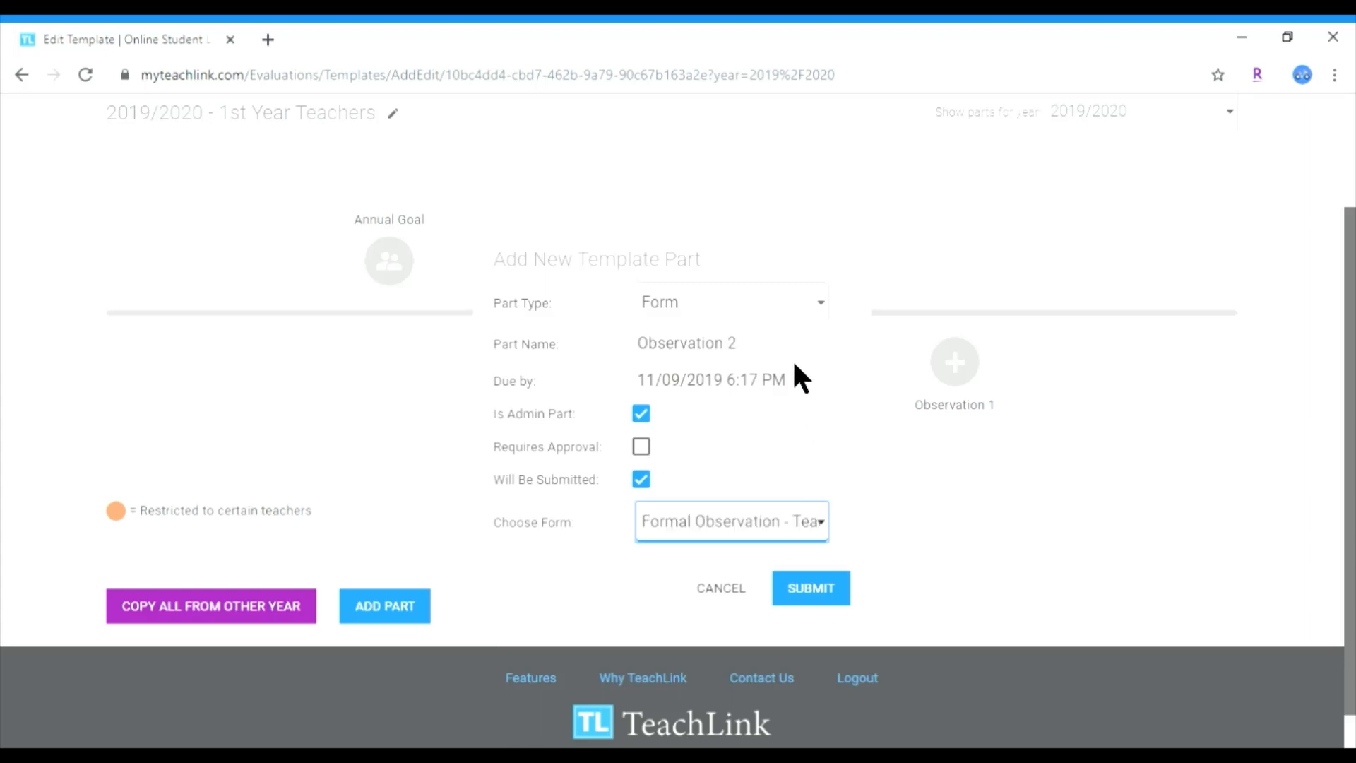
{"action": "left_click", "coordinate": [805, 588]}
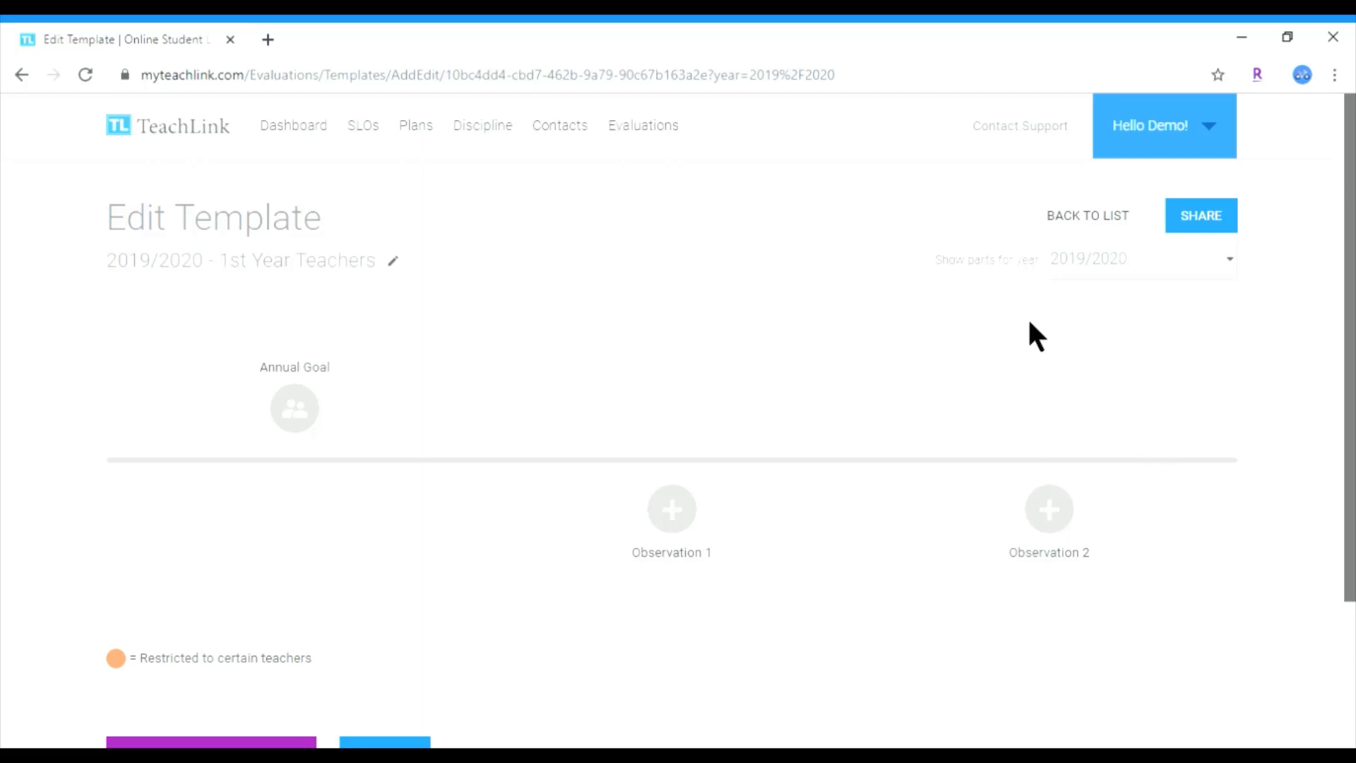
- Return to the template list, open the Probationary Teacher template for editing and examine the parts along its whole timeline
{"action": "left_click", "coordinate": [1091, 212]}
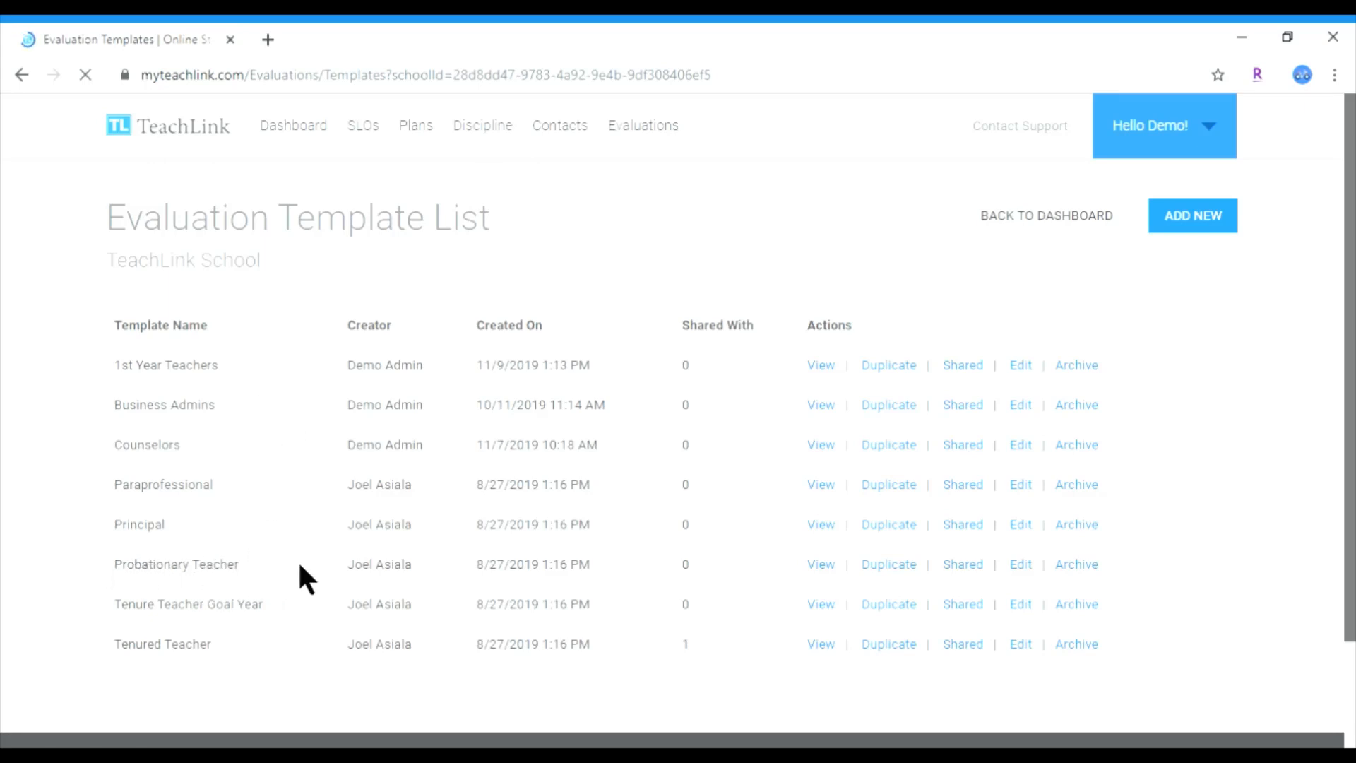
{"action": "left_click", "coordinate": [1030, 563]}
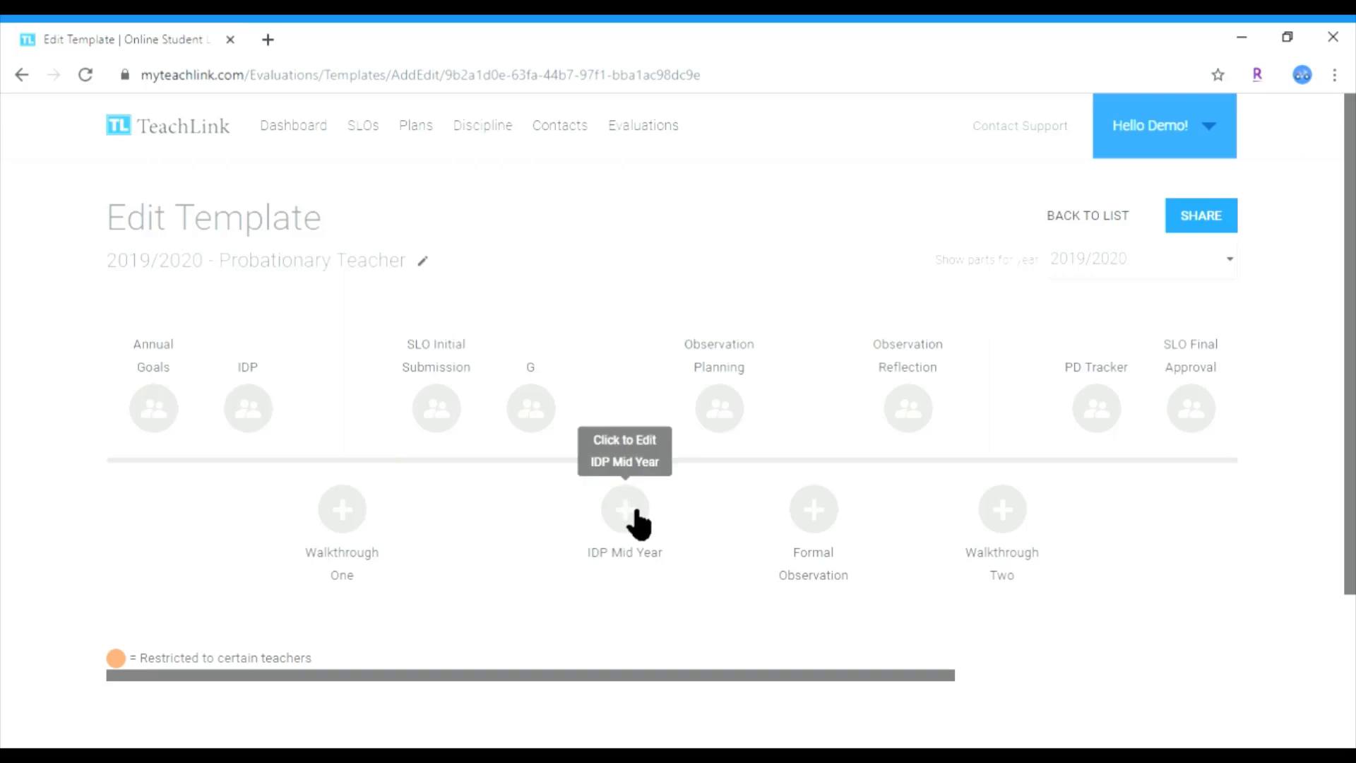
{"action": "left_click", "coordinate": [825, 528]}
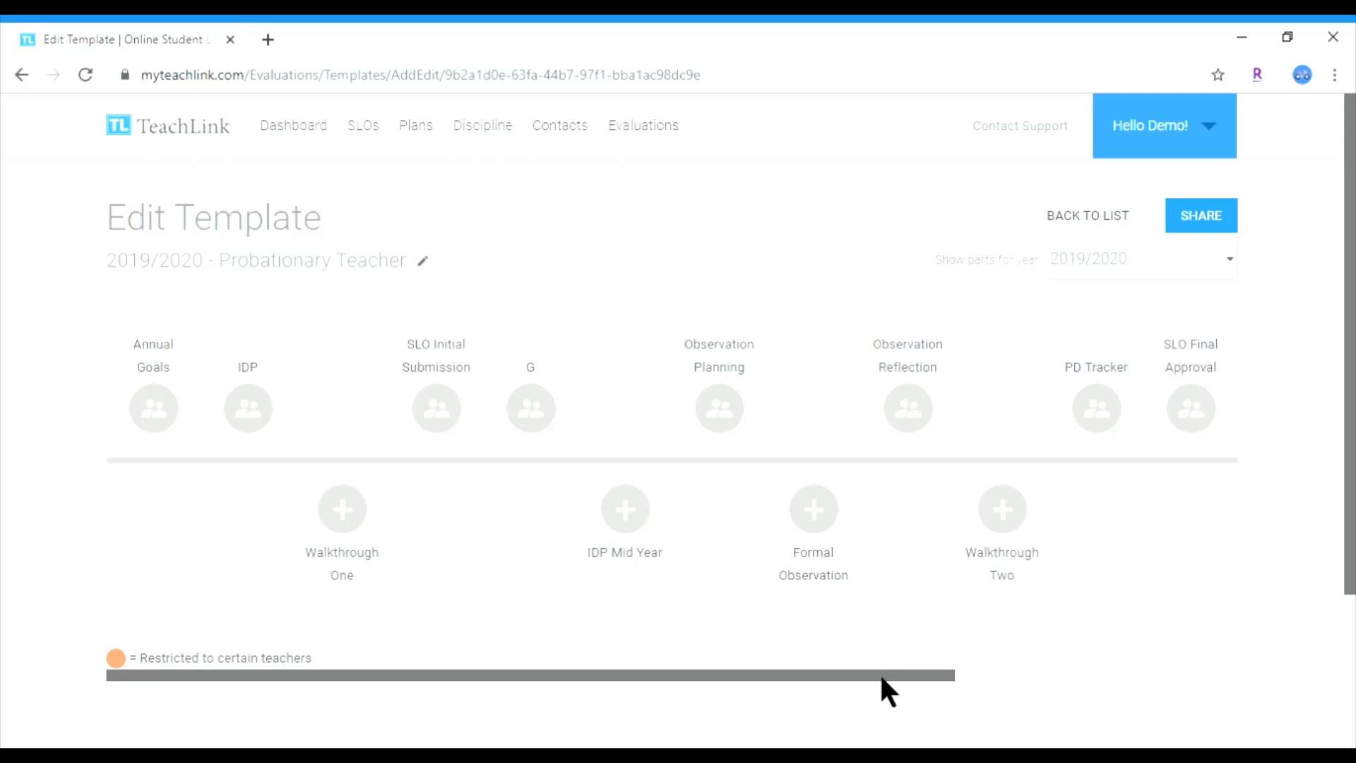
{"action": "left_click_drag", "start_coordinate": [882, 677], "coordinate": [1219, 634]}
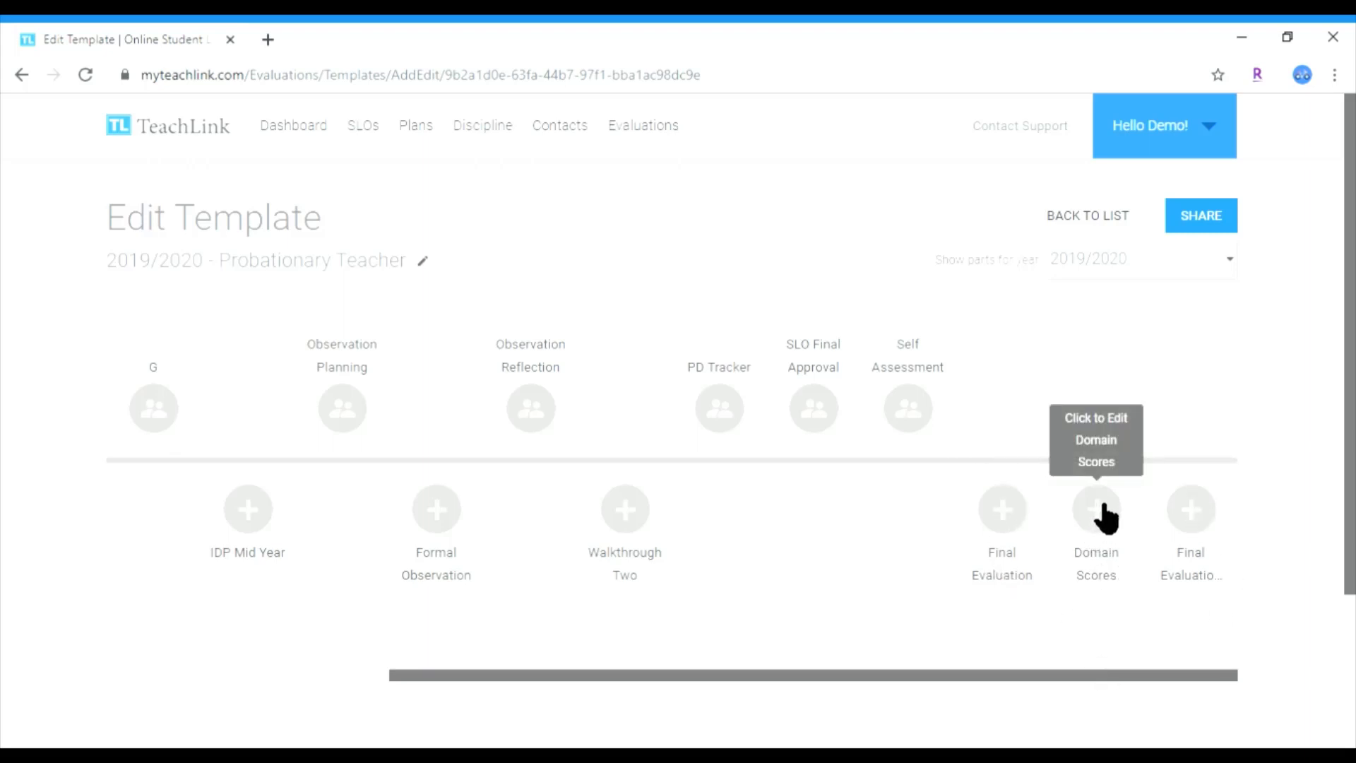
- Inspect the settings of the Final Evaluation and Domain Scores parts, including the form choices for Domain Scores, without changing them
{"action": "left_click", "coordinate": [1013, 508]}
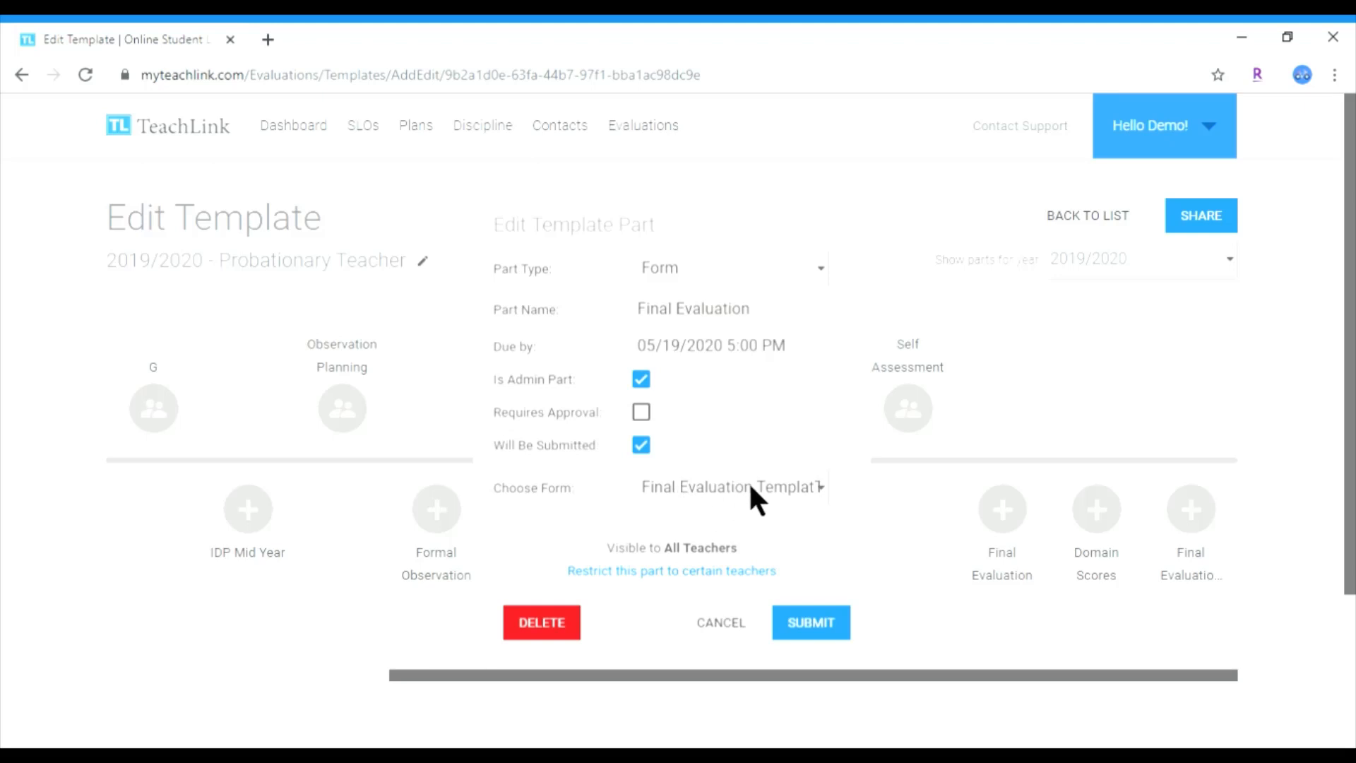
{"action": "left_click", "coordinate": [731, 616]}
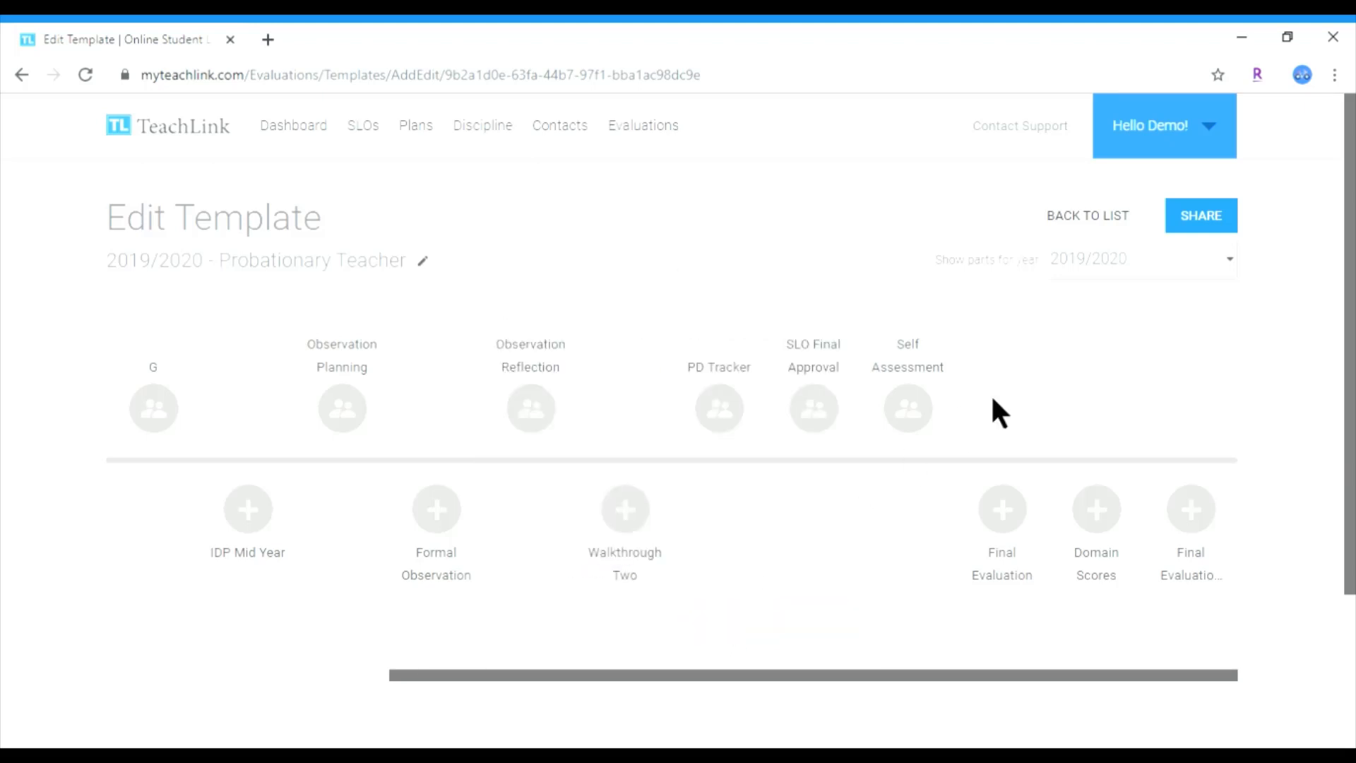
{"action": "left_click", "coordinate": [1103, 512]}
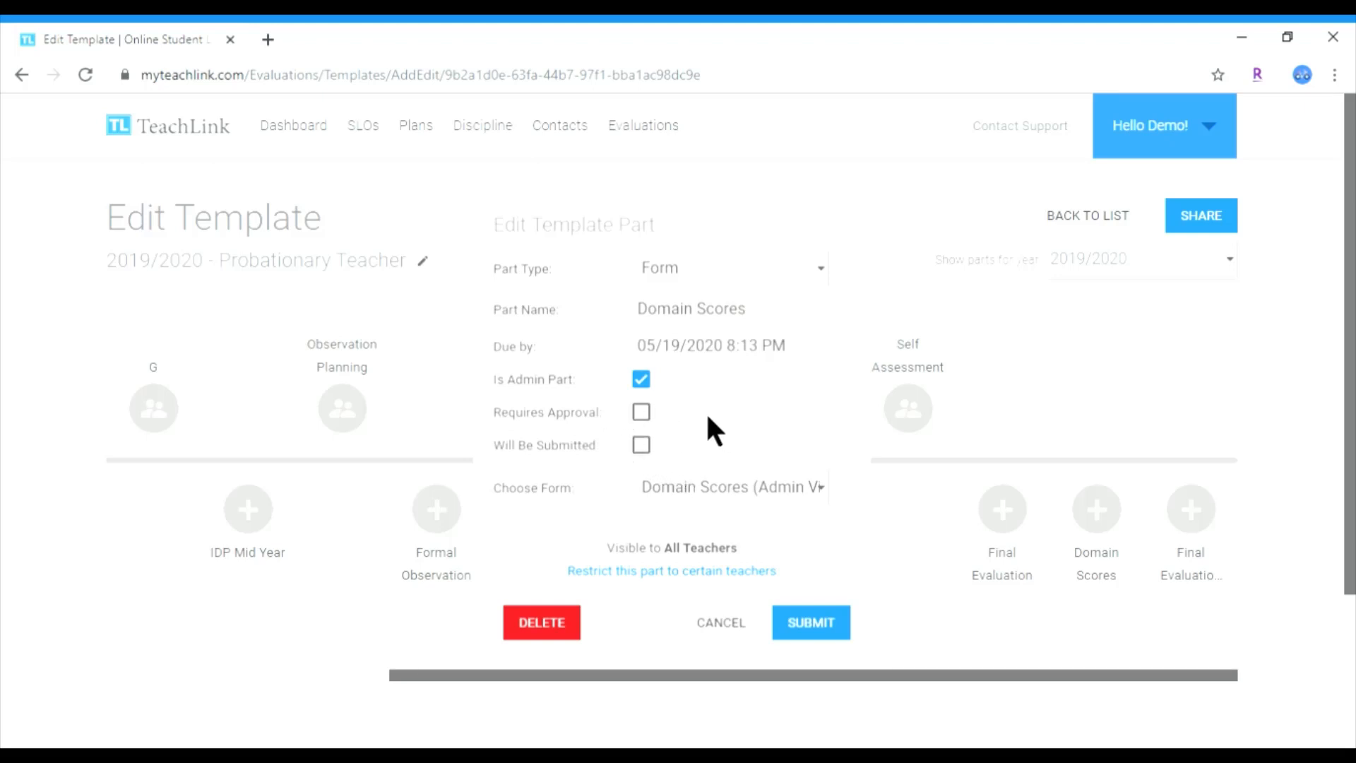
{"action": "left_click", "coordinate": [818, 485]}
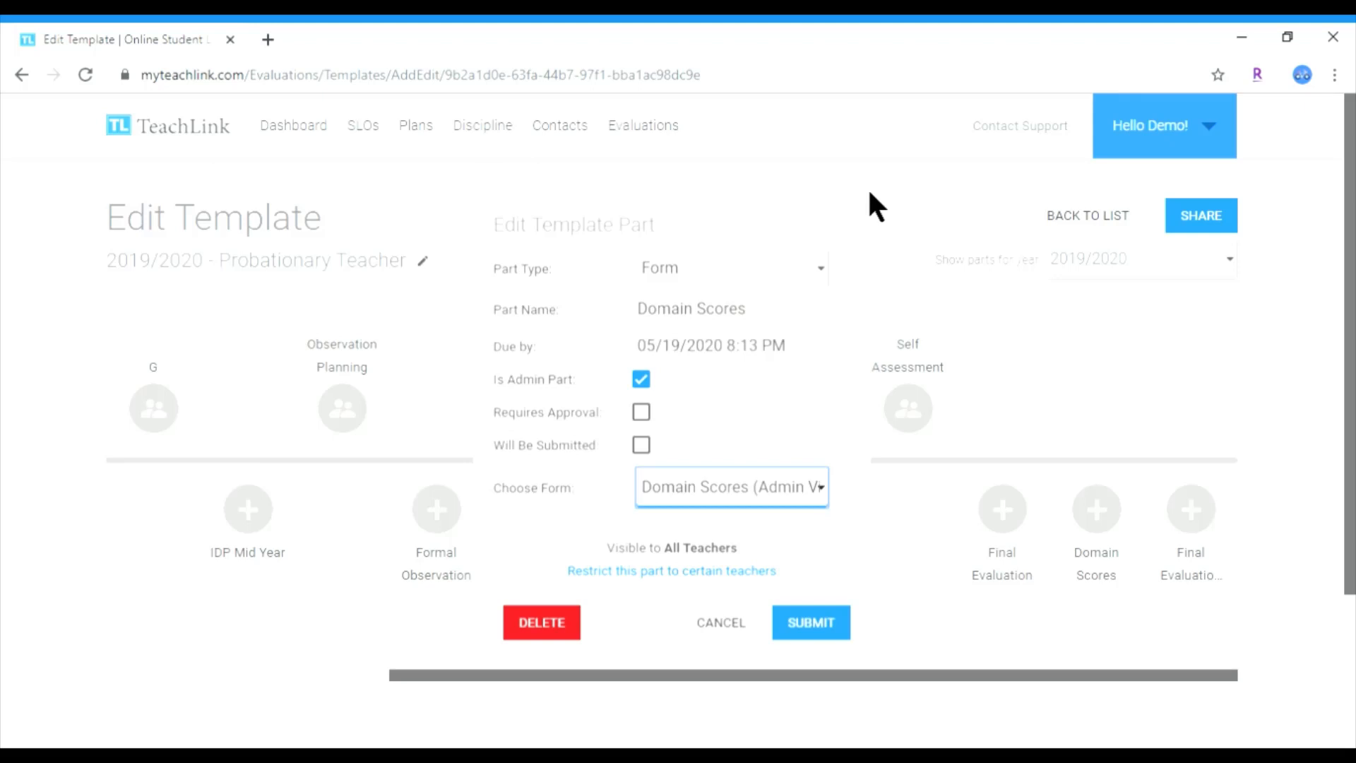
{"action": "left_click", "coordinate": [608, 467]}
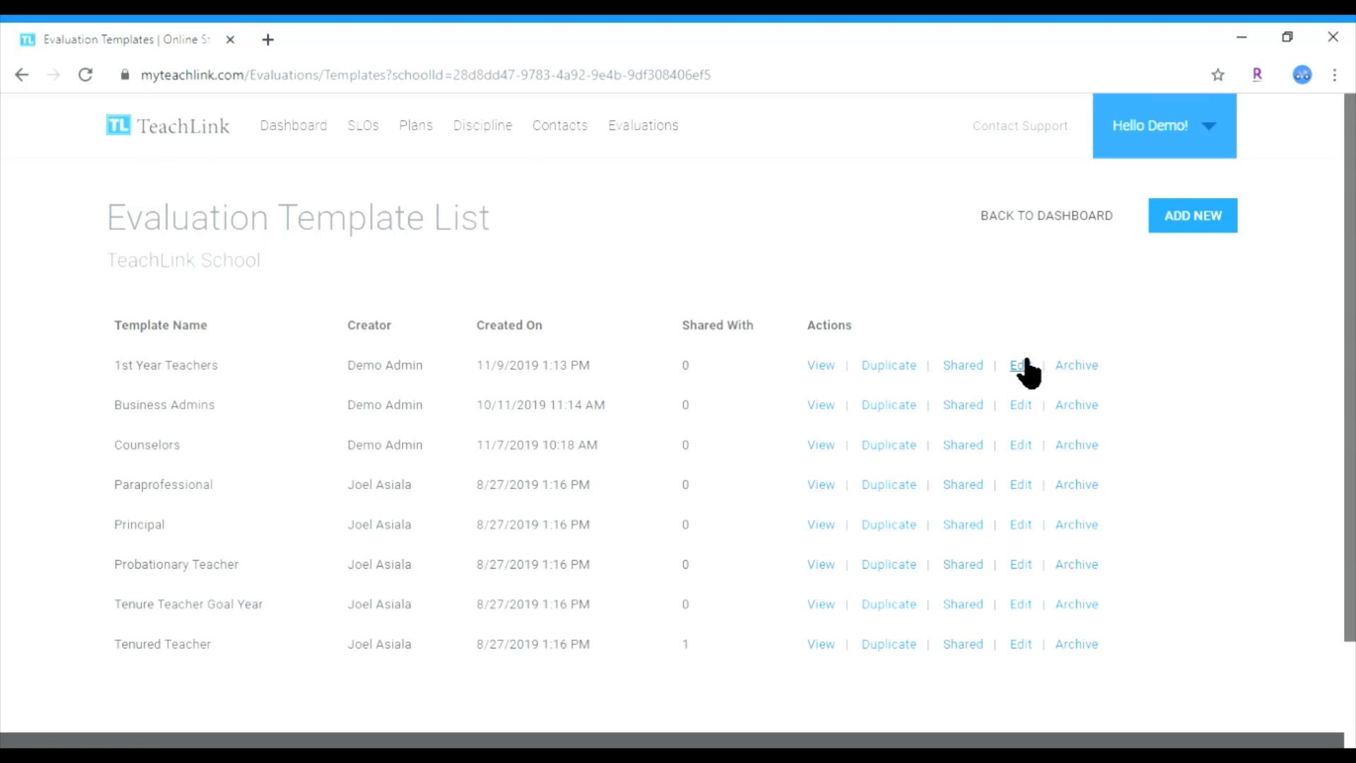
- Open the 1st Year Teachers template for editing and review its timeline of goal and observation parts
{"action": "left_click", "coordinate": [1021, 366]}
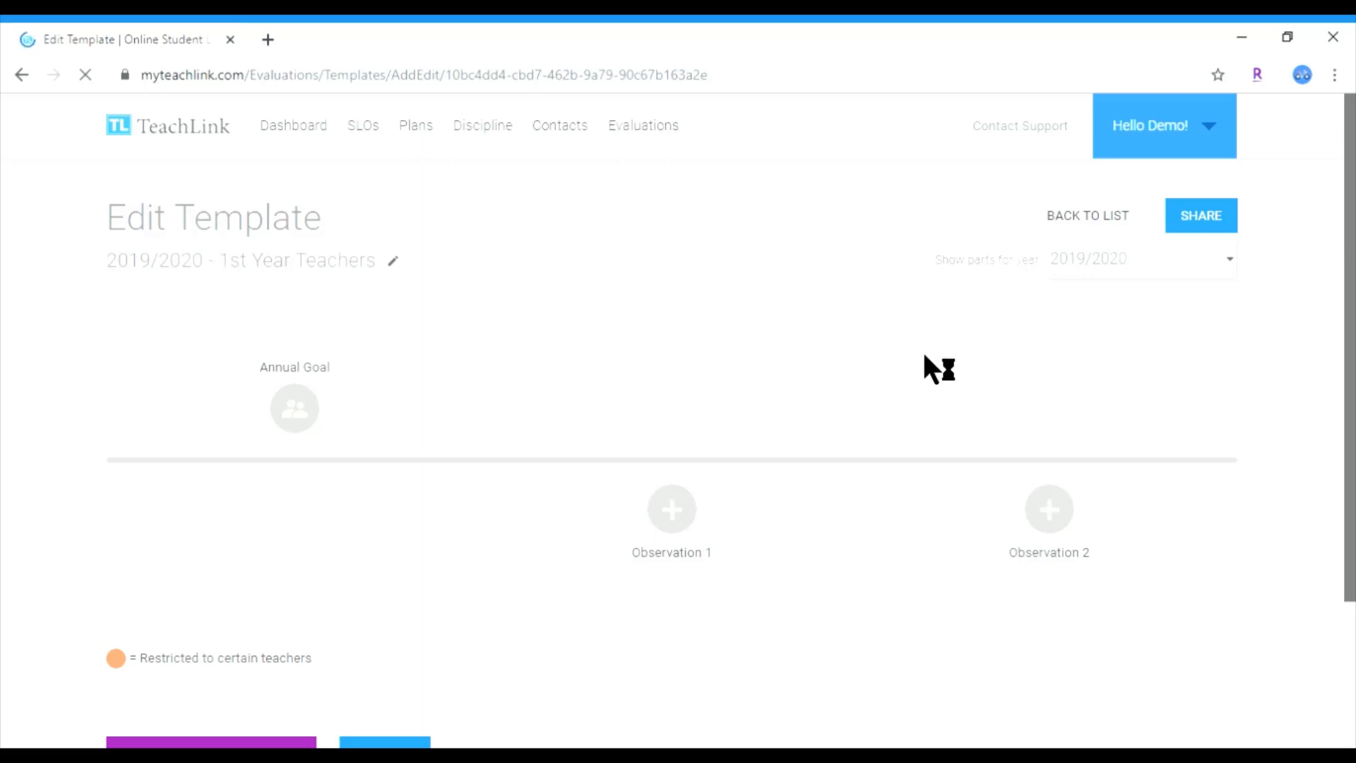
{"action": "scroll", "coordinate": [924, 357], "scroll_direction": "down", "scroll_amount": 1}
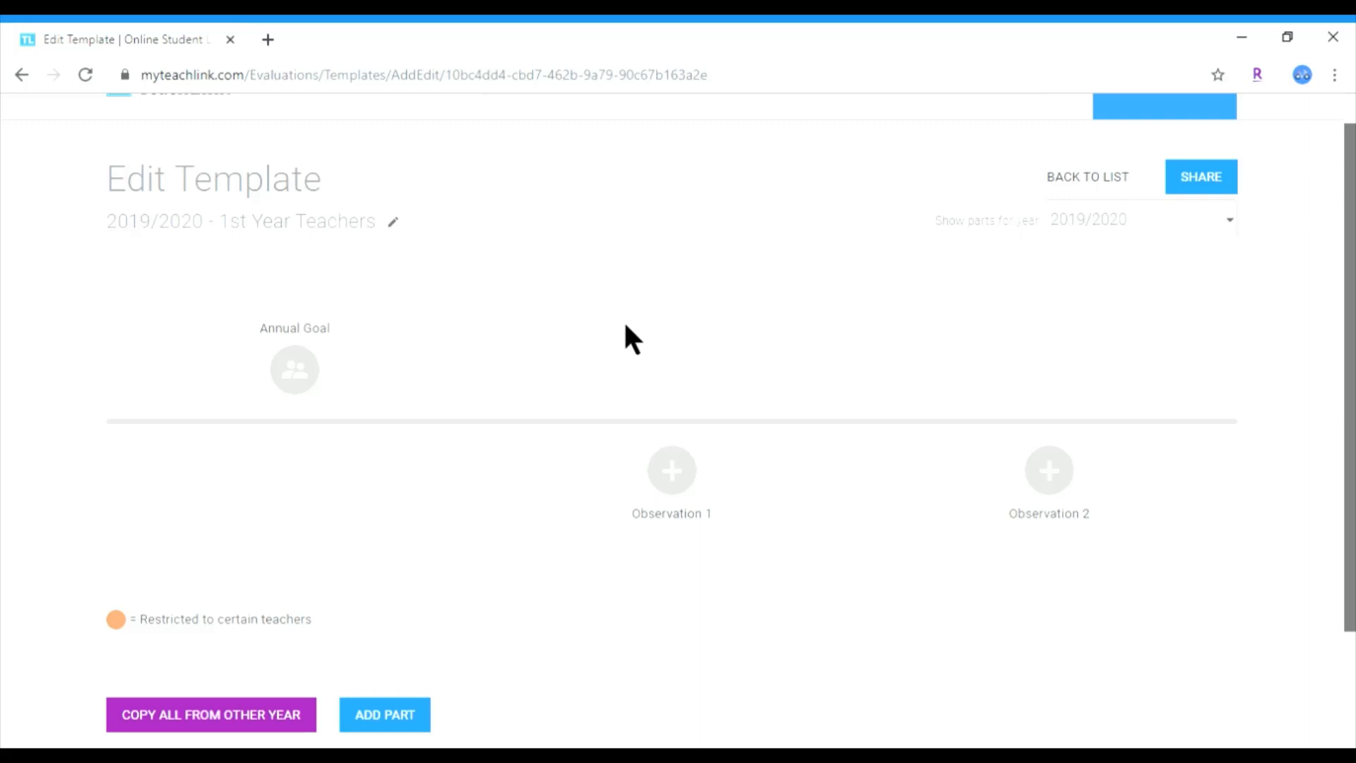
{"action": "scroll", "coordinate": [626, 326], "scroll_direction": "up", "scroll_amount": 1}
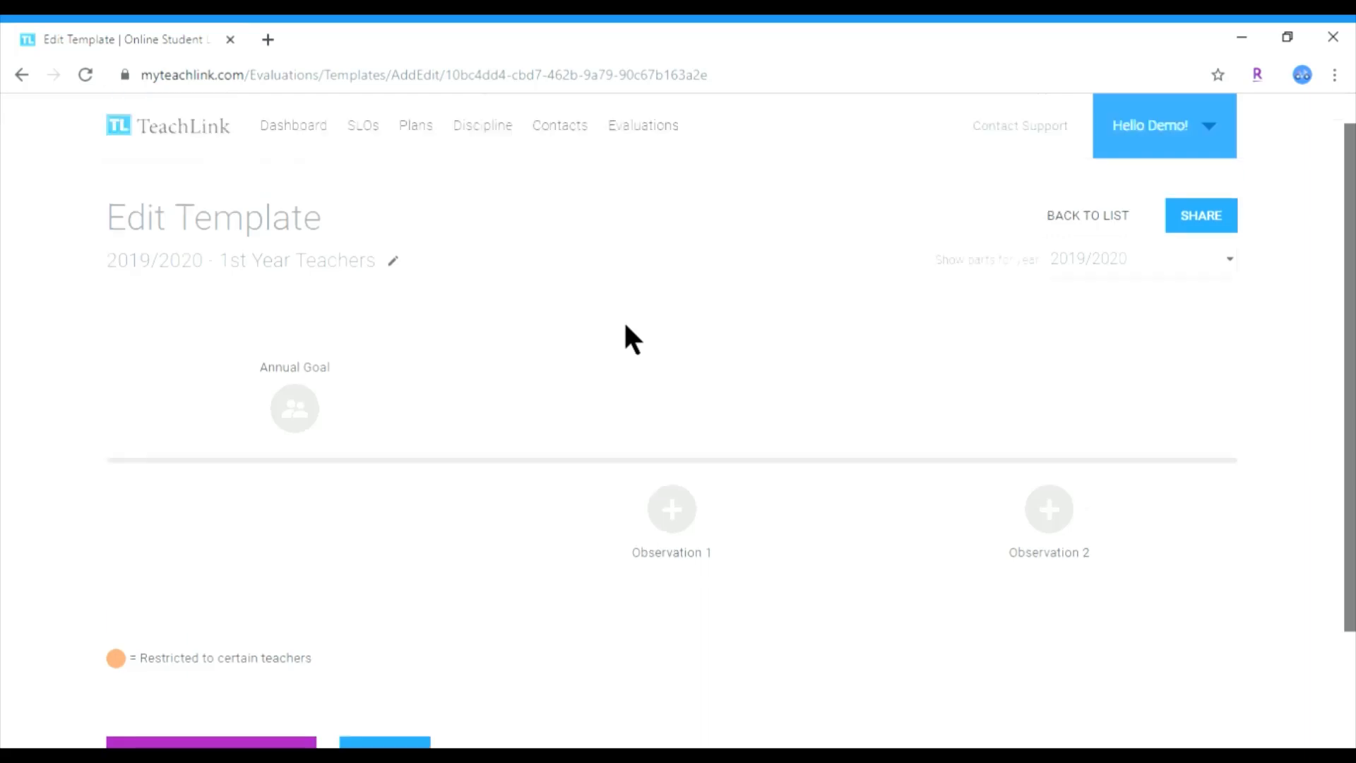
- Open the evaluation of the teacher assigned to the Counselors template and switch it to the Probationary Teacher template
{"action": "left_click", "coordinate": [641, 120]}
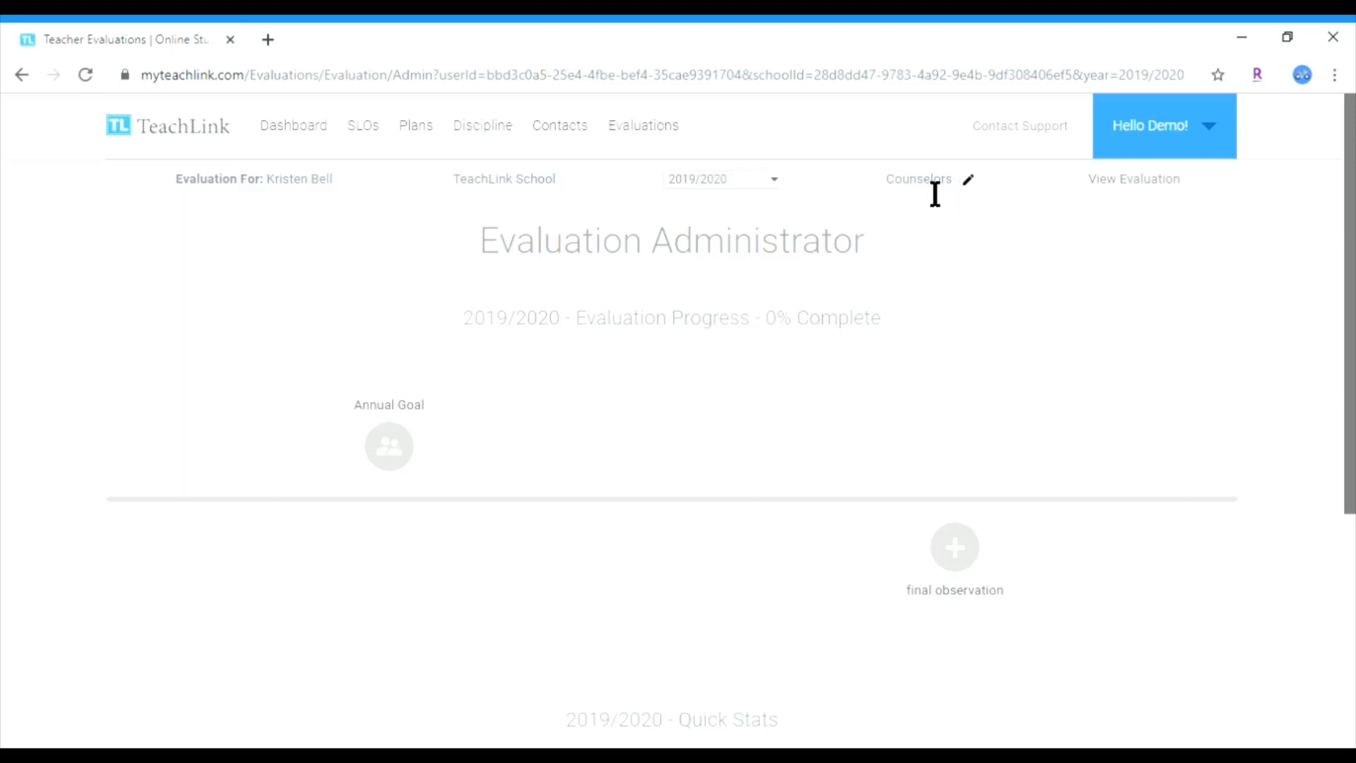
{"action": "left_click", "coordinate": [972, 179]}
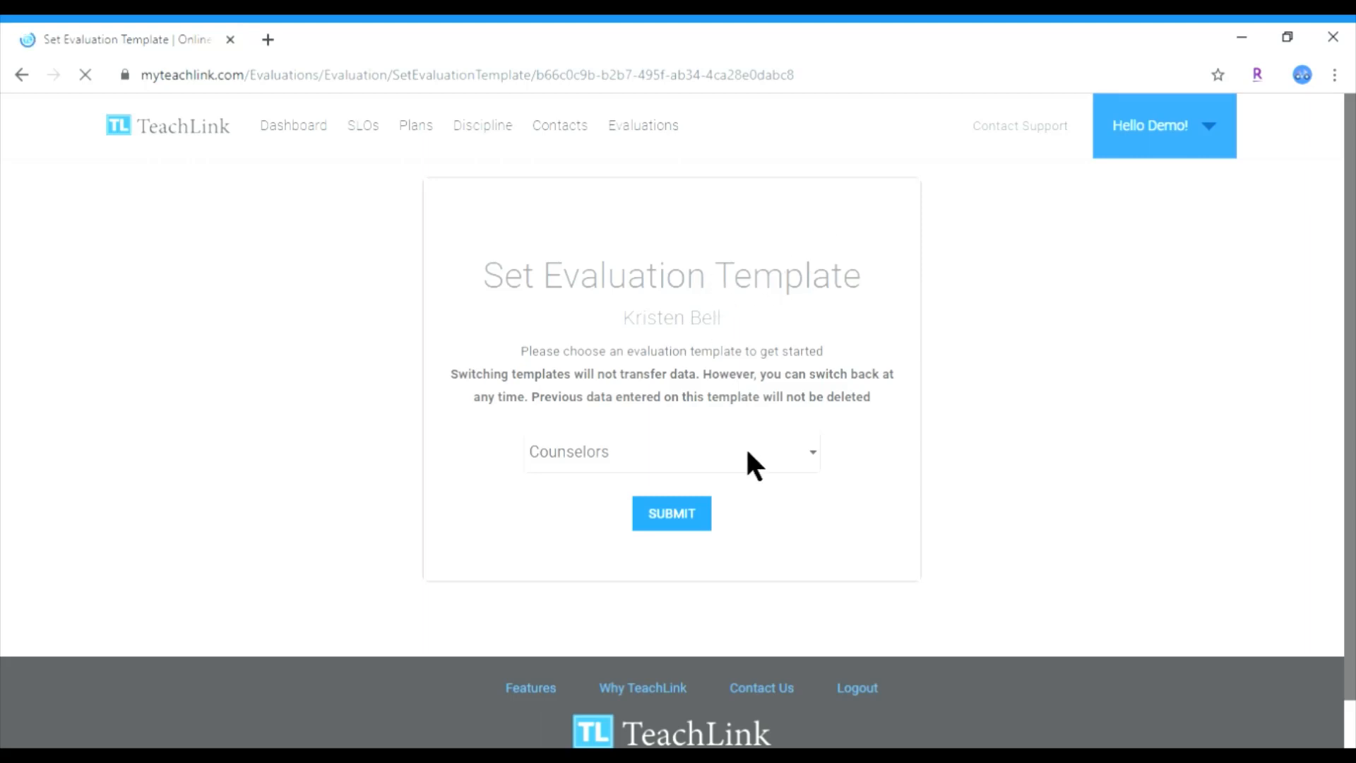
{"action": "left_click", "coordinate": [809, 444]}
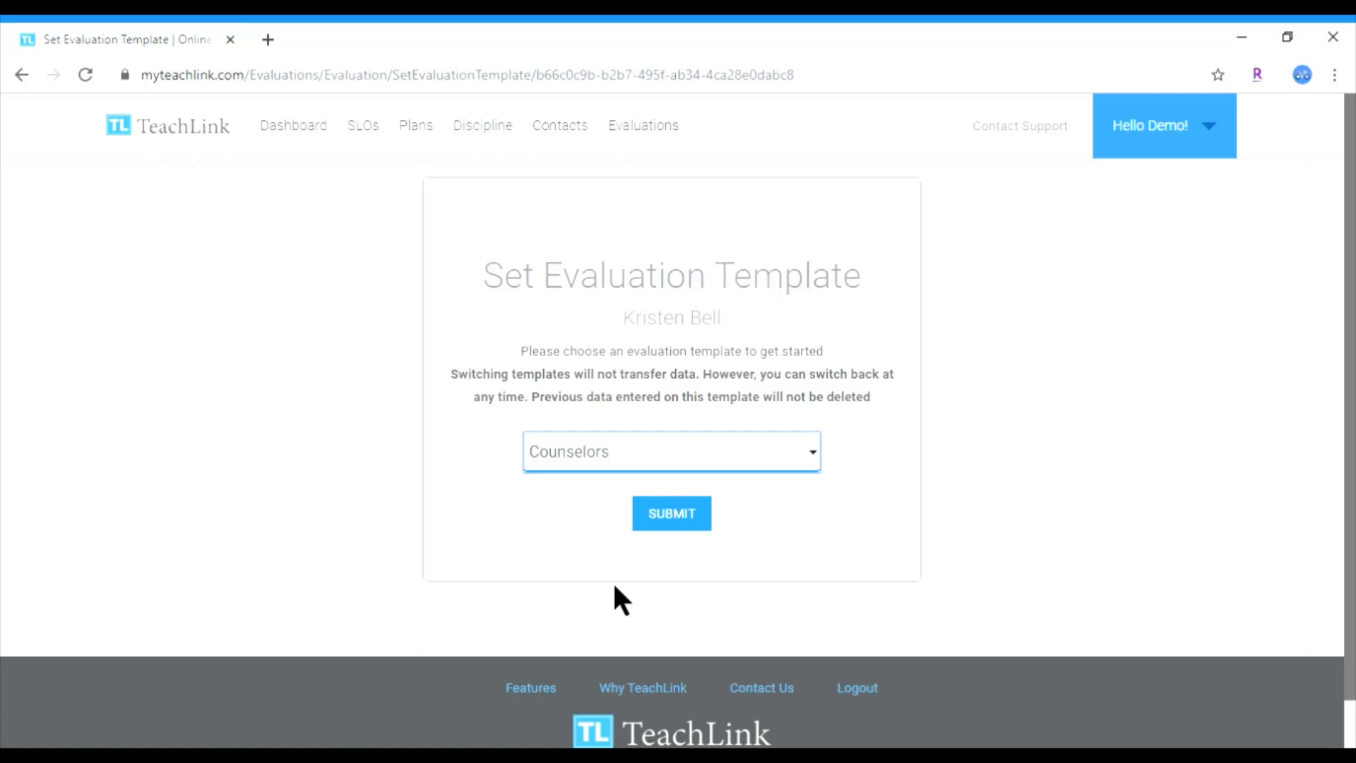
{"action": "key", "text": "Down"}
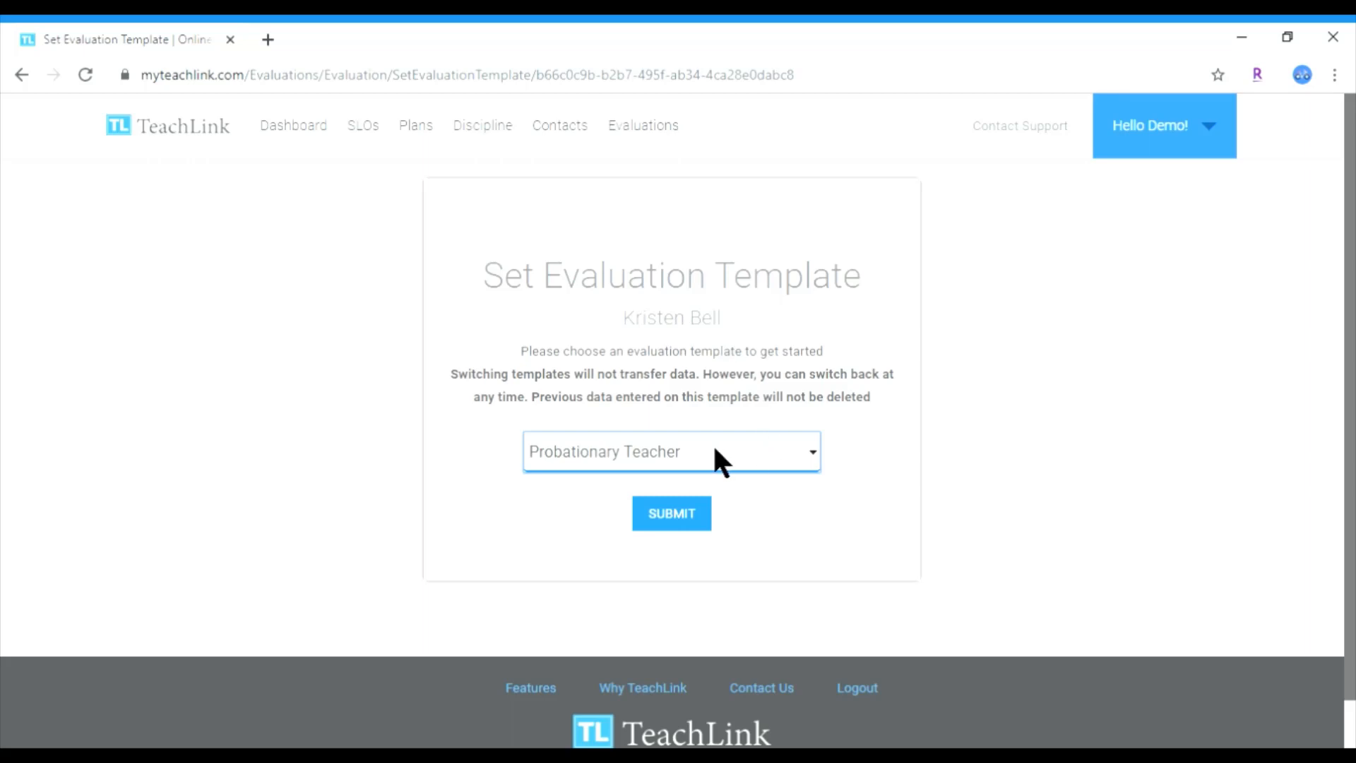
{"action": "left_click", "coordinate": [680, 523]}
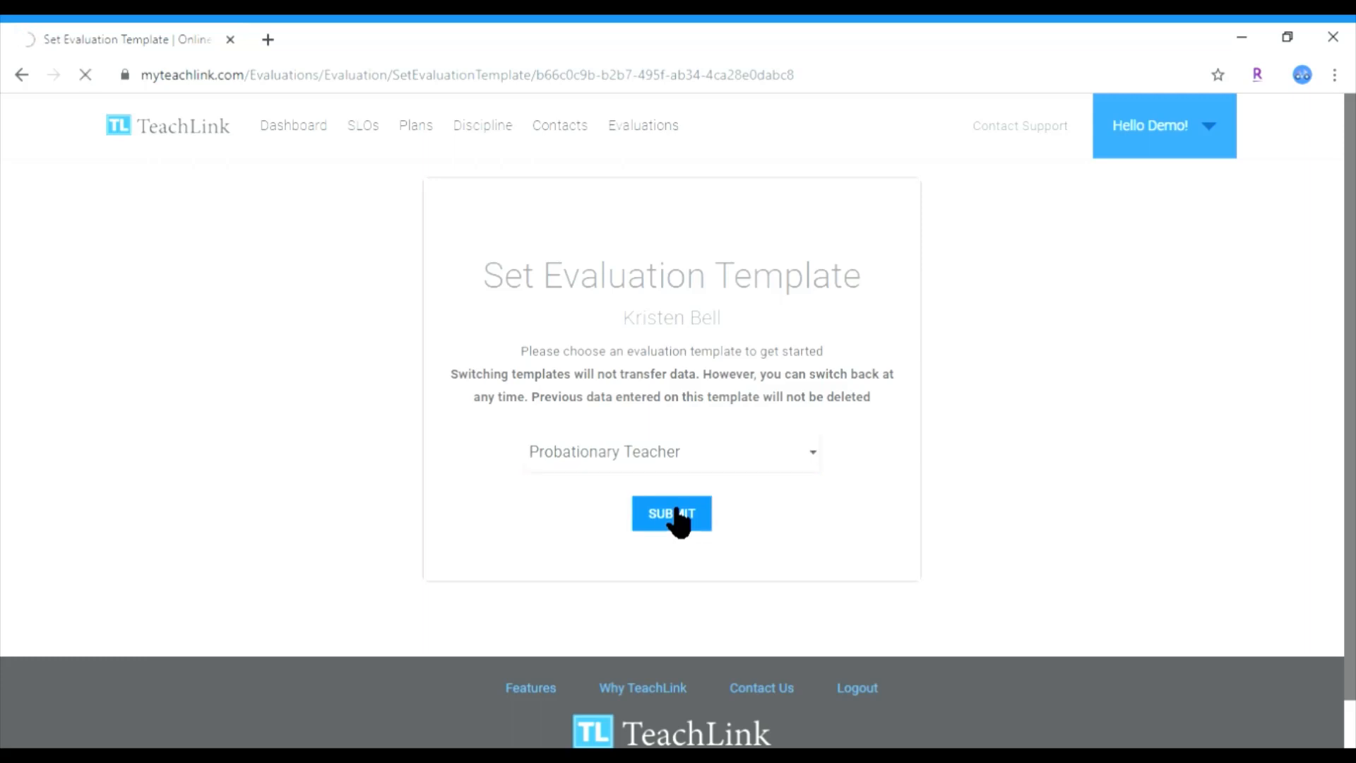